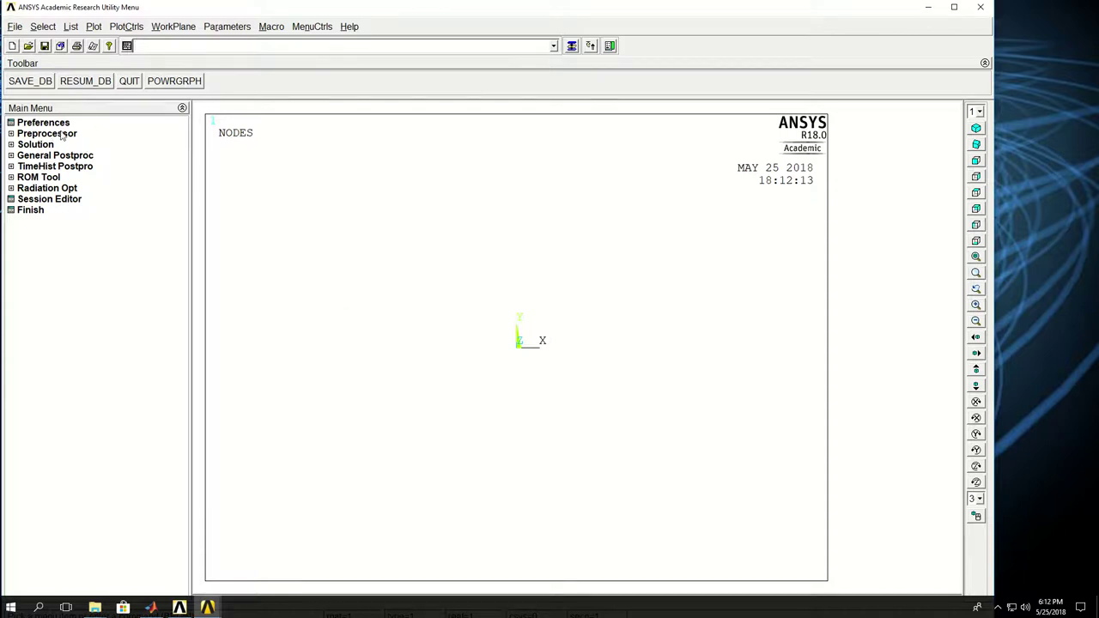
- Expand the Preprocessor branch of the Main Menu
click(48, 135)
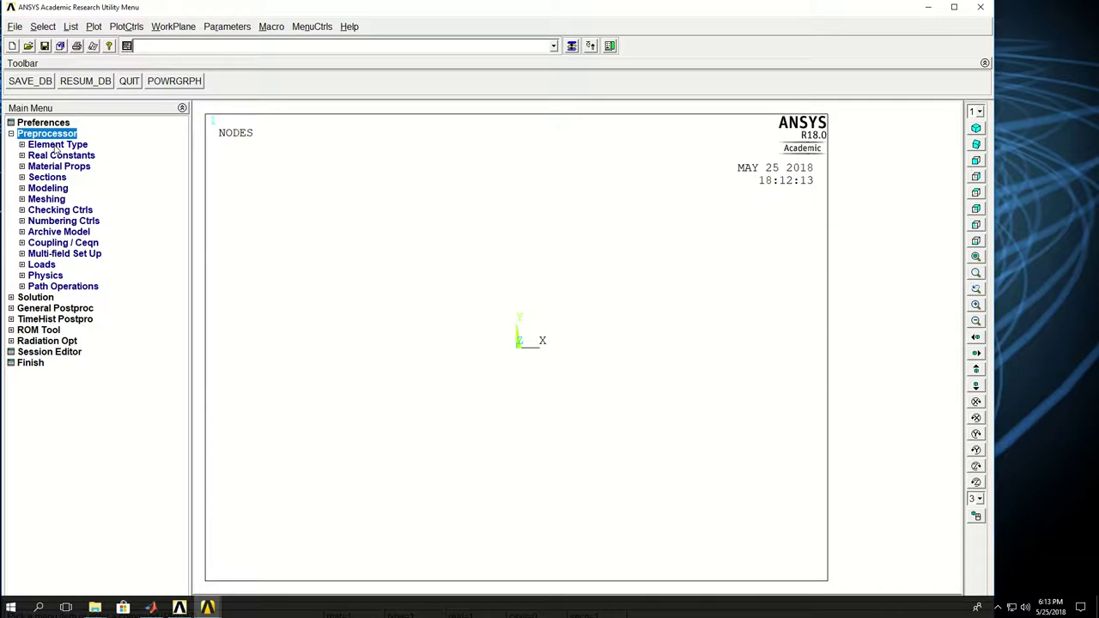
- Add element type 1 as the Combination Spring-damper 14 (COMBIN14) element
click(56, 146)
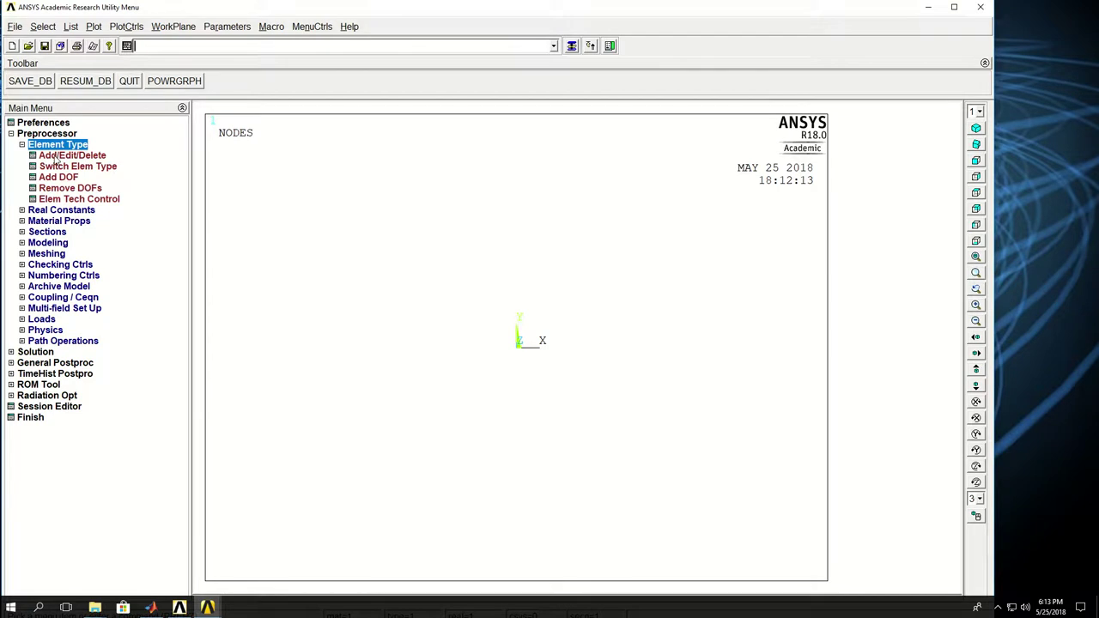
click(54, 156)
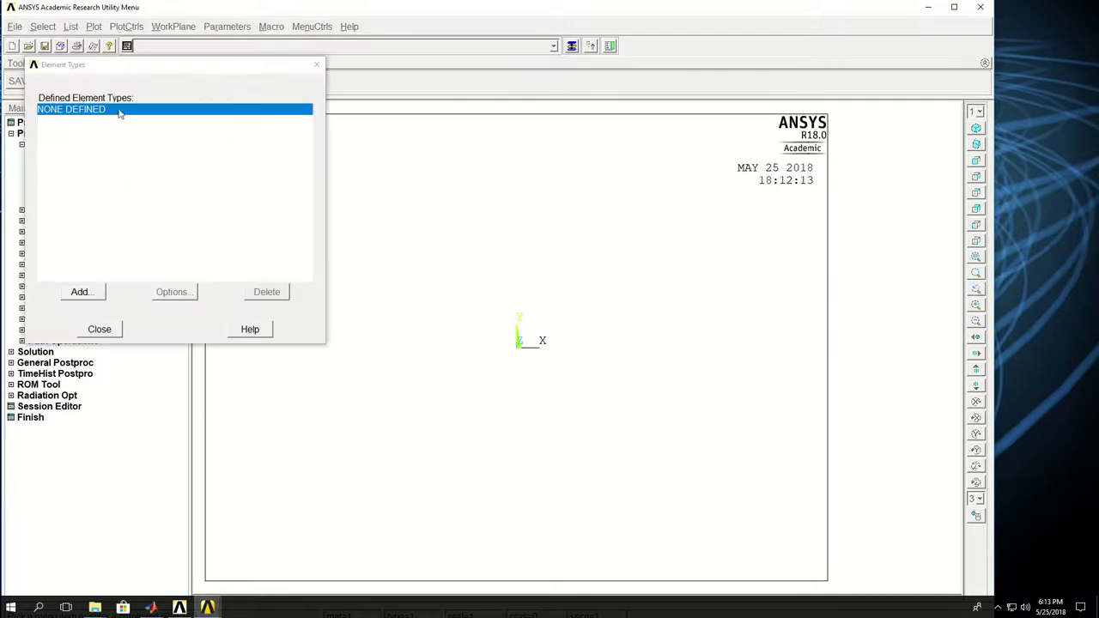
drag(123, 78, 336, 177)
click(303, 393)
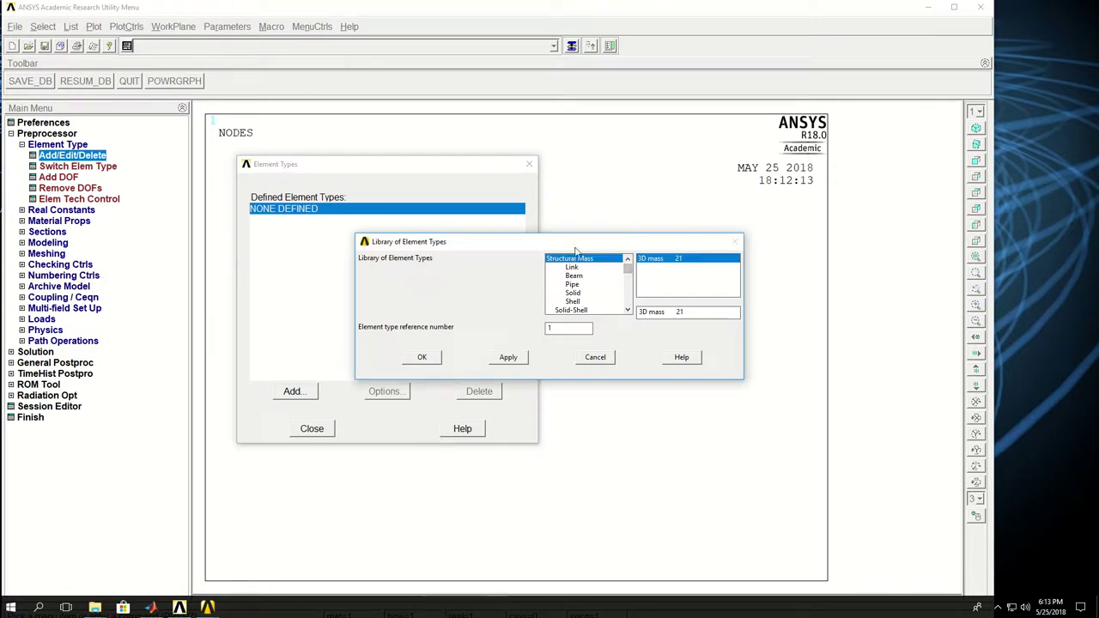
click(629, 311)
click(629, 311)
click(628, 311)
click(629, 311)
click(629, 311)
click(629, 311)
click(629, 311)
click(629, 311)
click(628, 311)
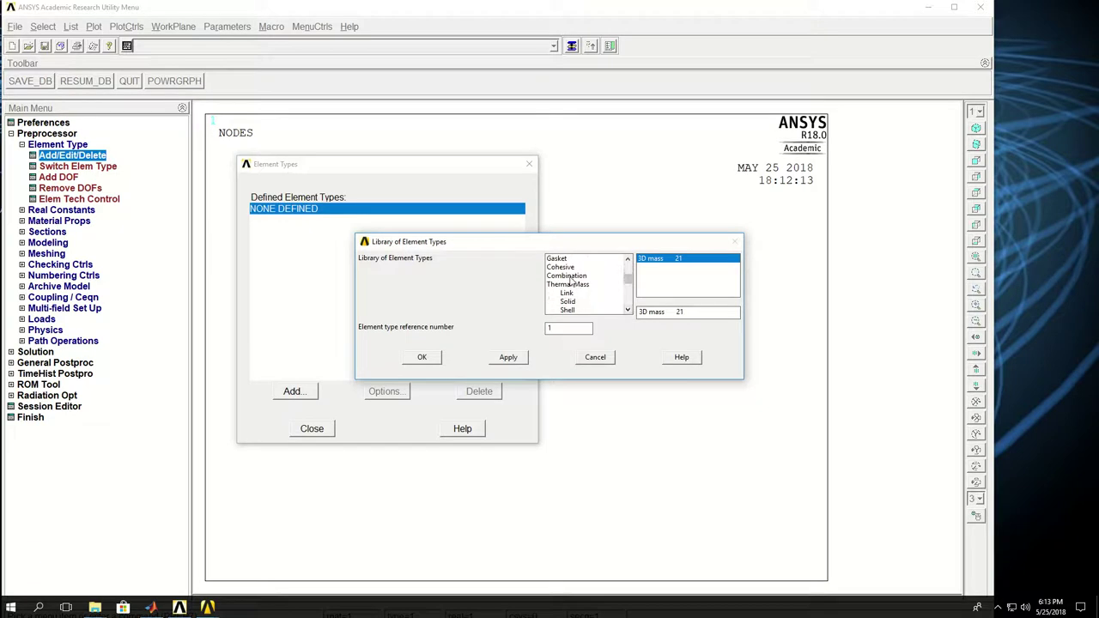
click(569, 276)
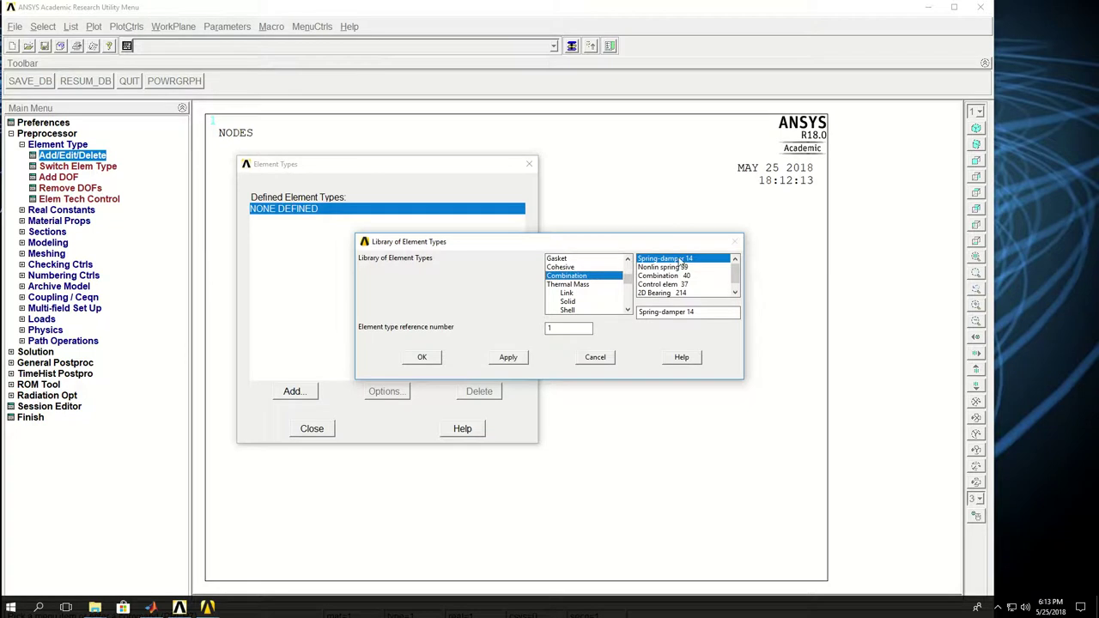
click(435, 359)
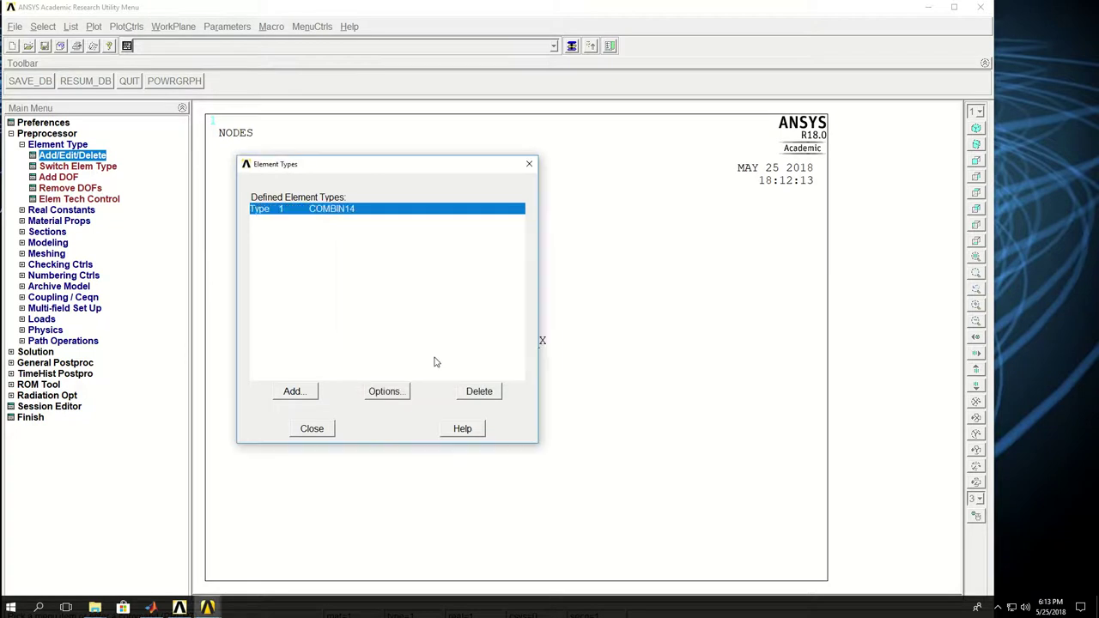
- Close the Element Types list and open Help Topics, allowing the Help Viewer through the firewall
click(312, 429)
click(350, 28)
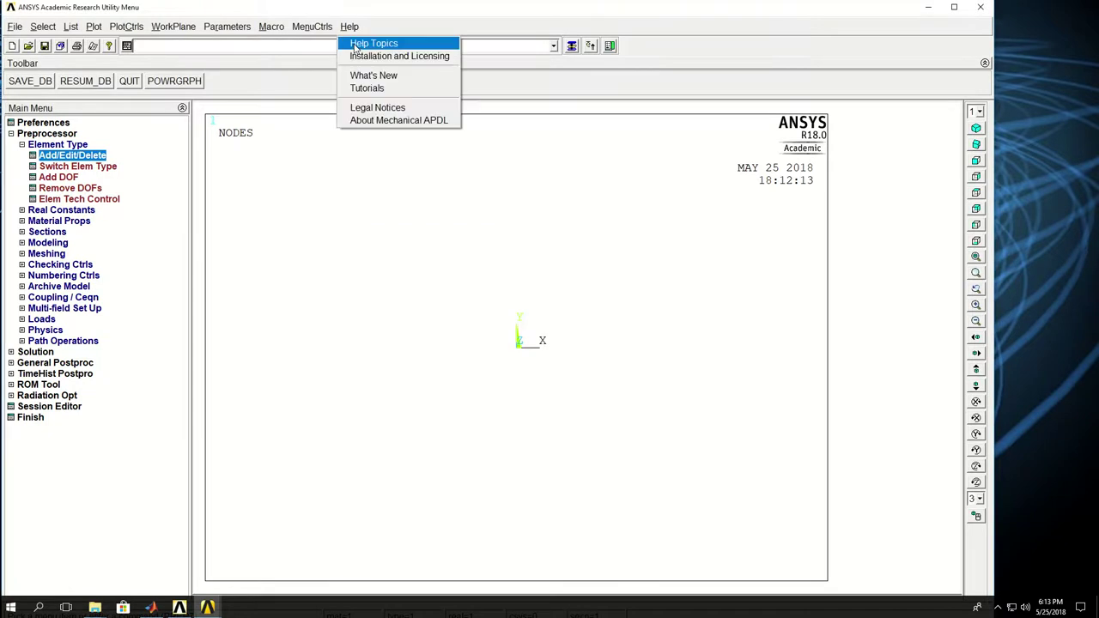
click(356, 46)
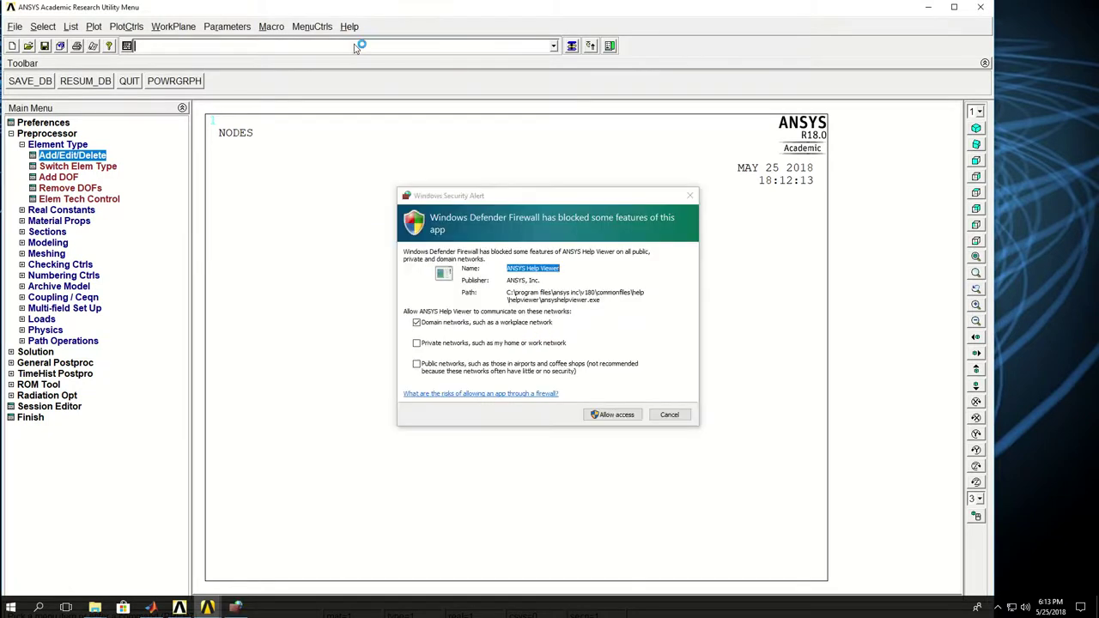
click(622, 417)
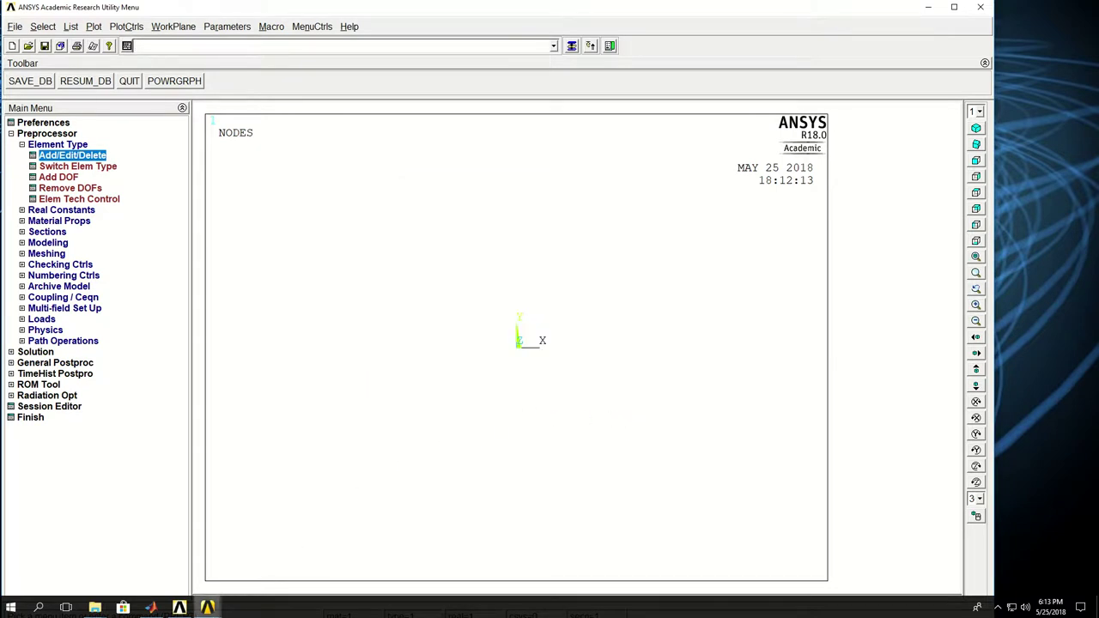
- Bring up the Help Viewer and go to Mechanical APDL's Element Reference Element Library
mouse_move(239, 608)
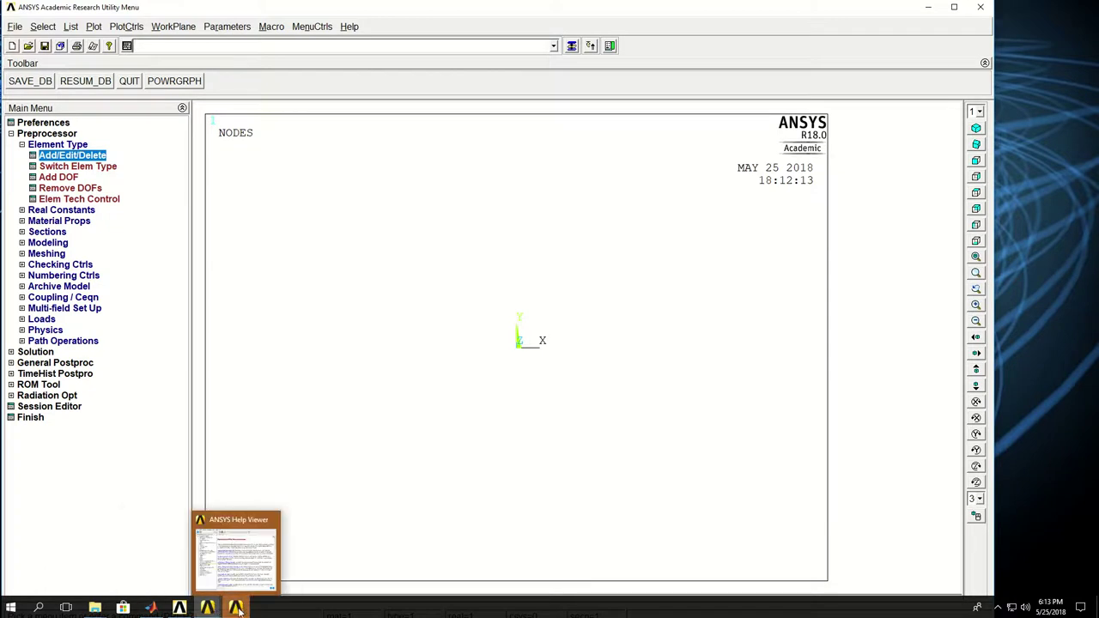
click(246, 562)
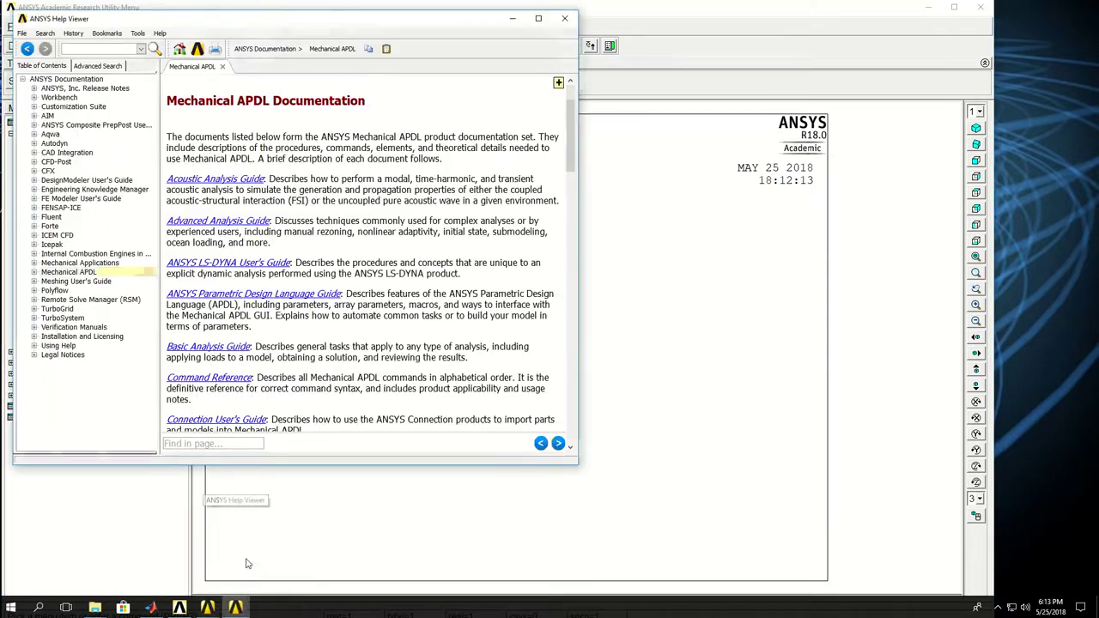
drag(116, 20, 474, 42)
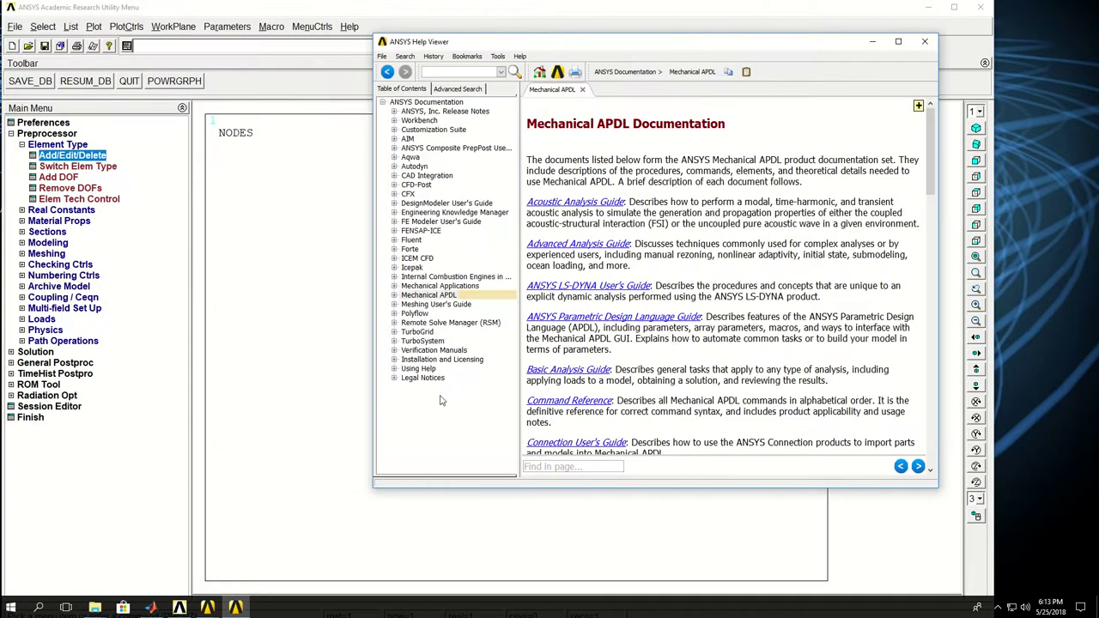
click(395, 295)
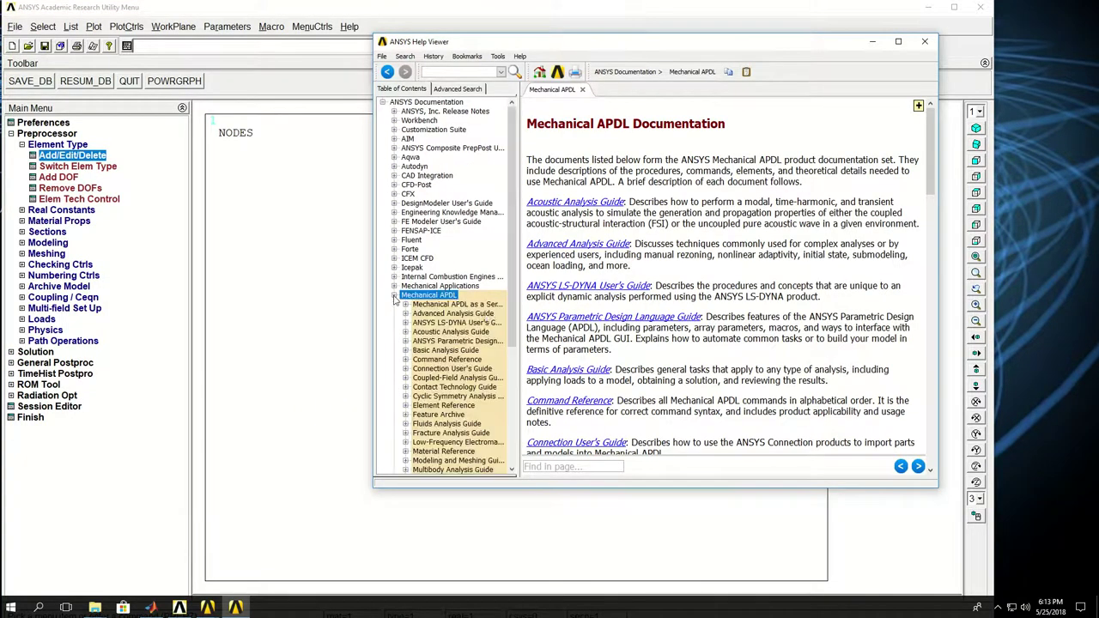
scroll(506, 296, down, 4)
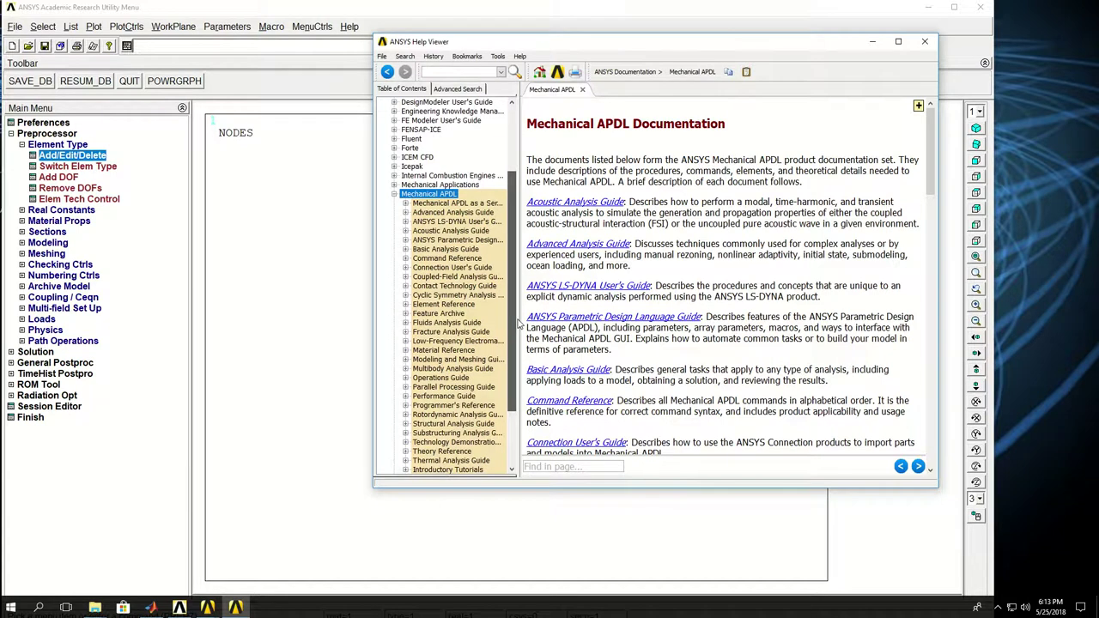
click(406, 305)
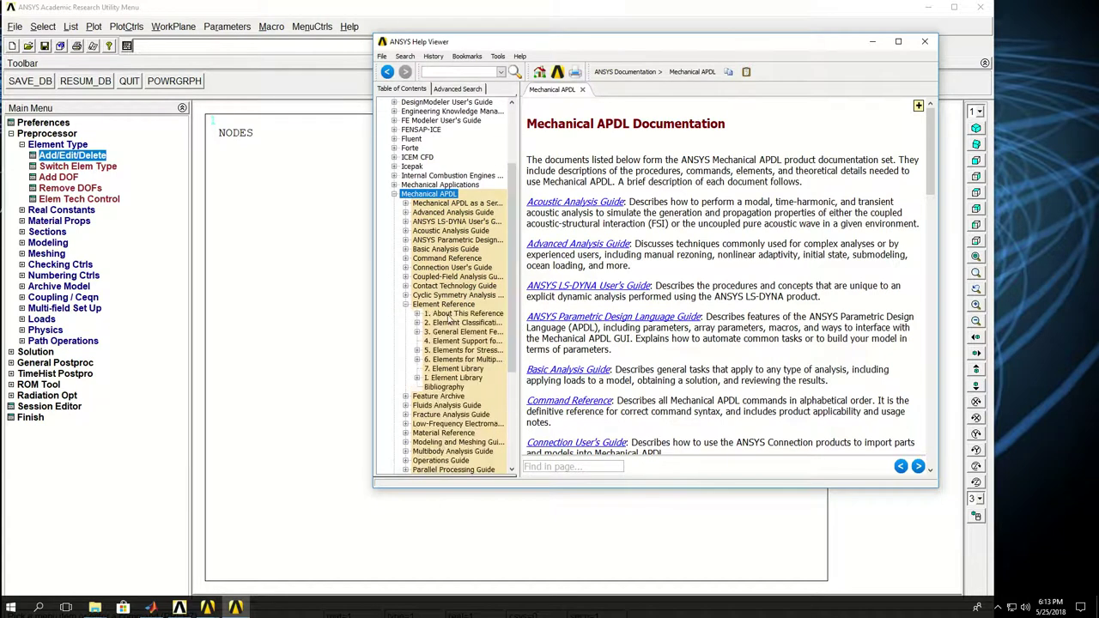
click(446, 379)
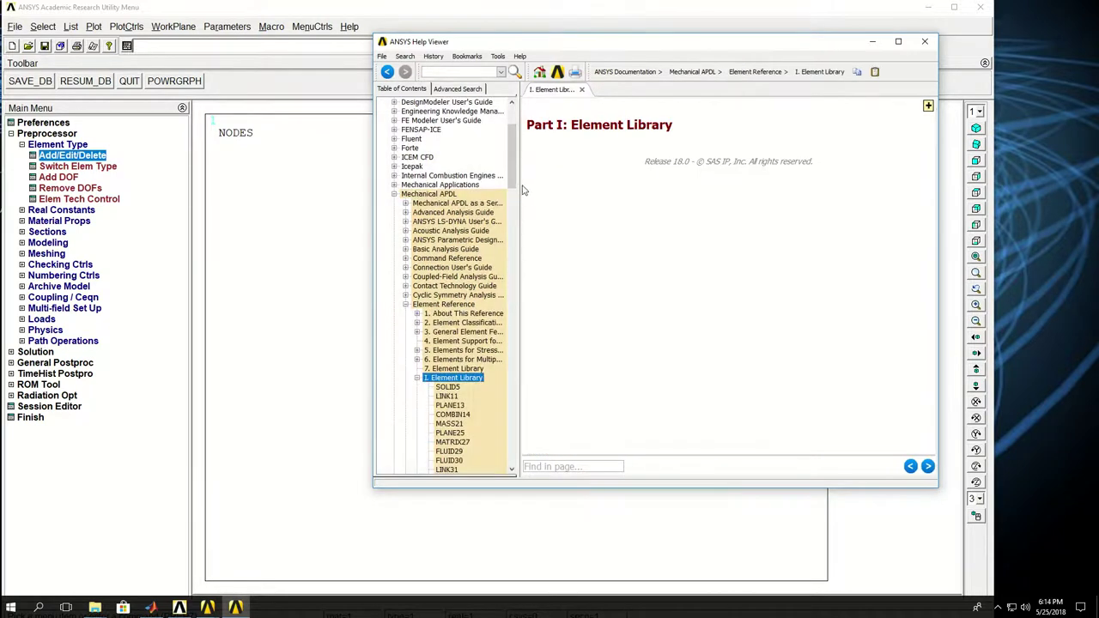
- Read through the COMBIN14 reference page, then minimize the Help Viewer
mouse_move(510, 190)
mouse_down()
mouse_move(510, 220)
mouse_move(510, 206)
mouse_up()
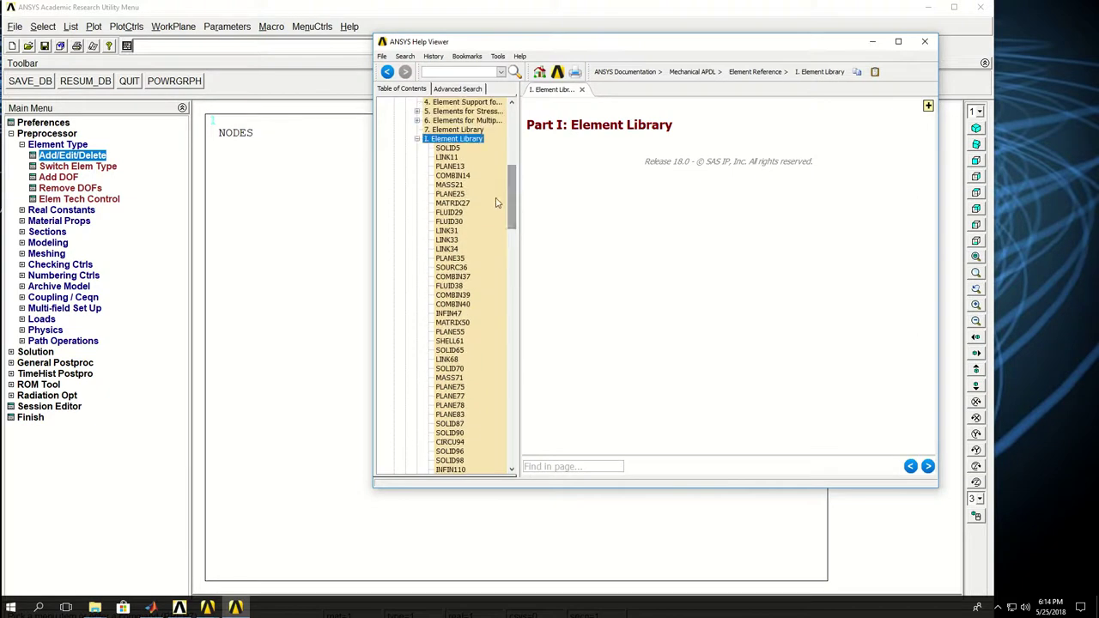
click(456, 177)
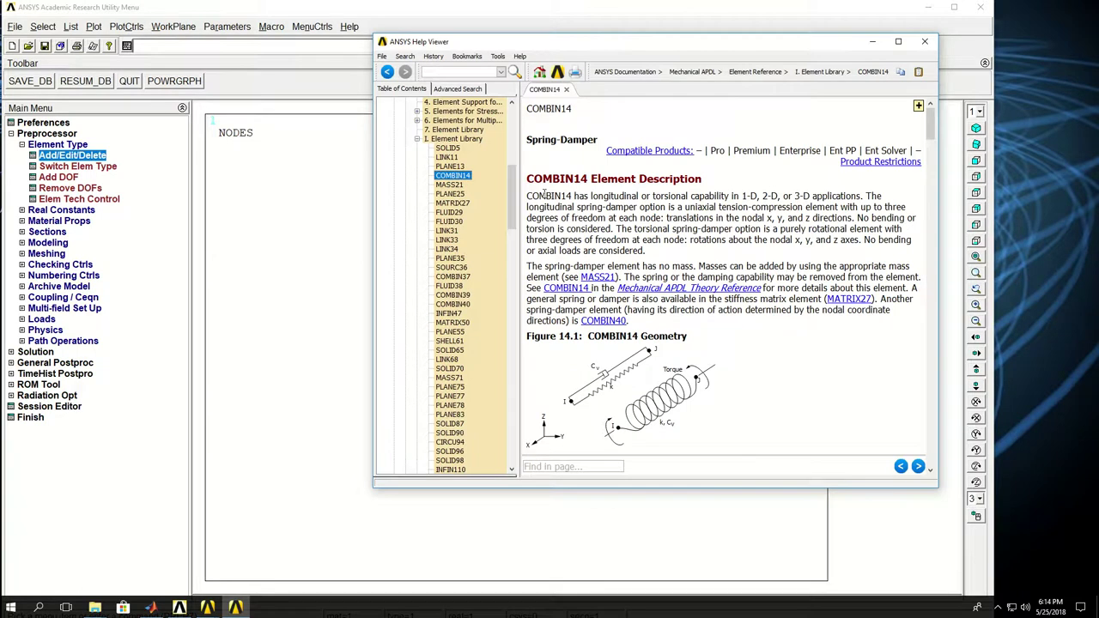
drag(546, 196, 677, 196)
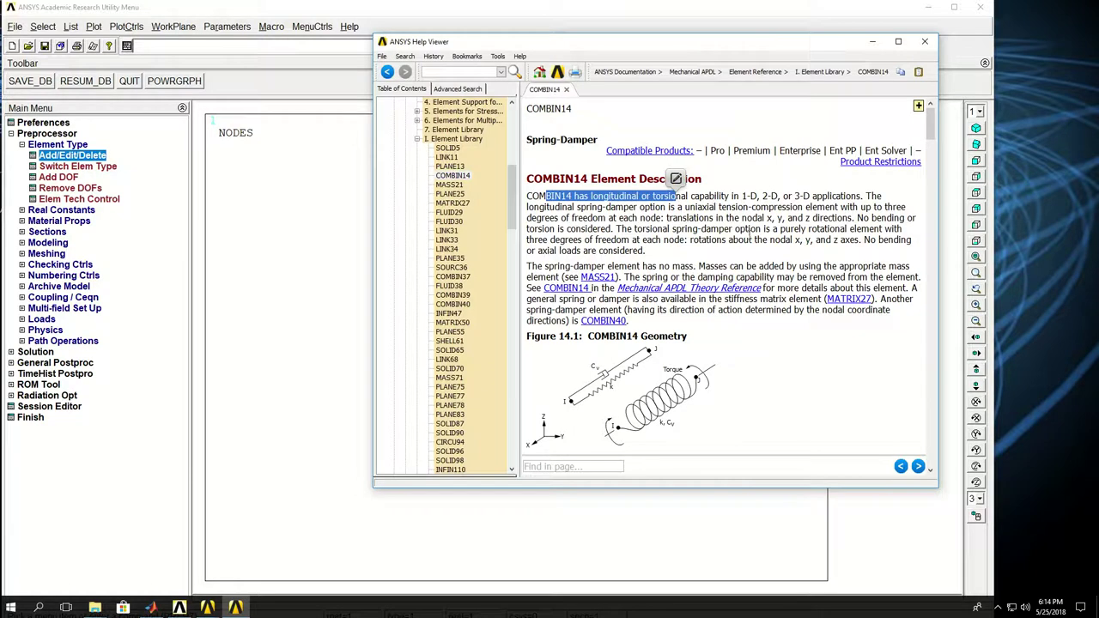
click(692, 222)
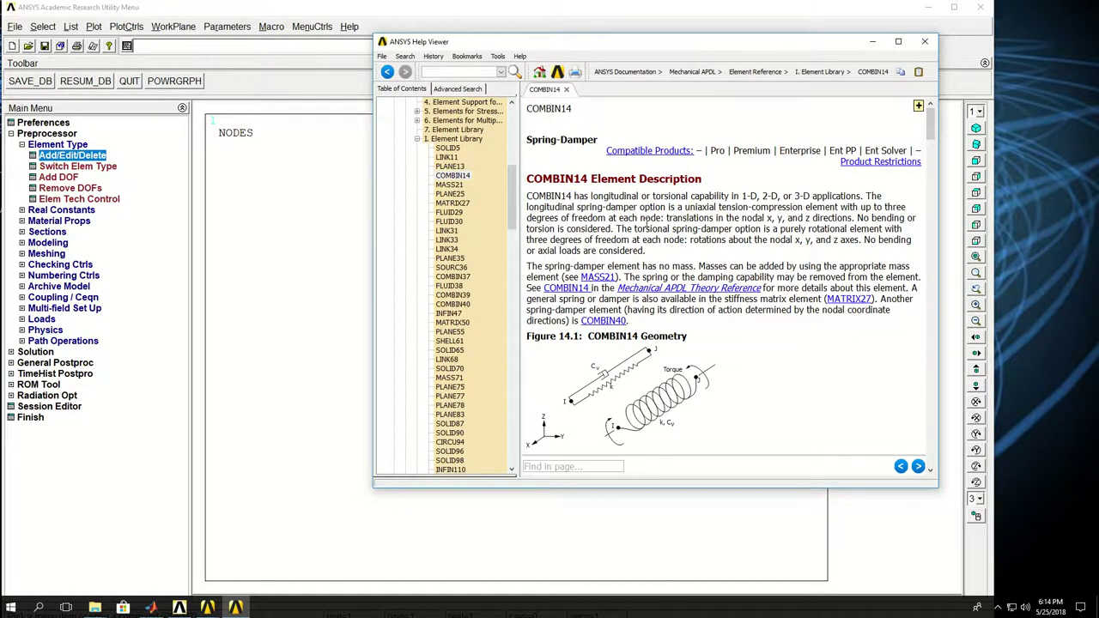
scroll(661, 222, down, 8)
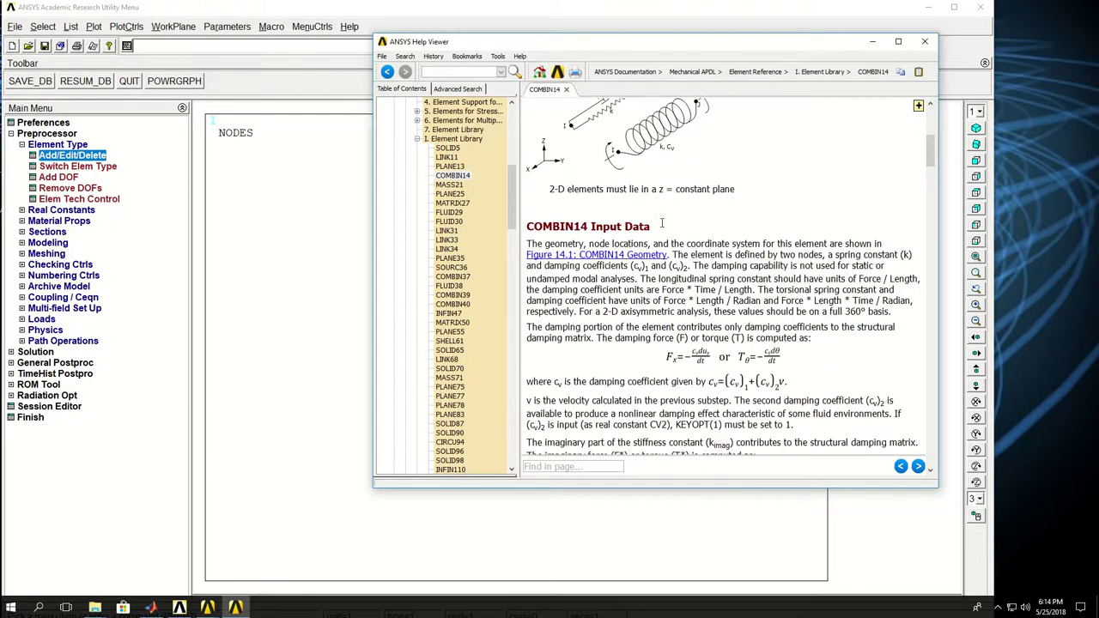
scroll(771, 361, down, 2)
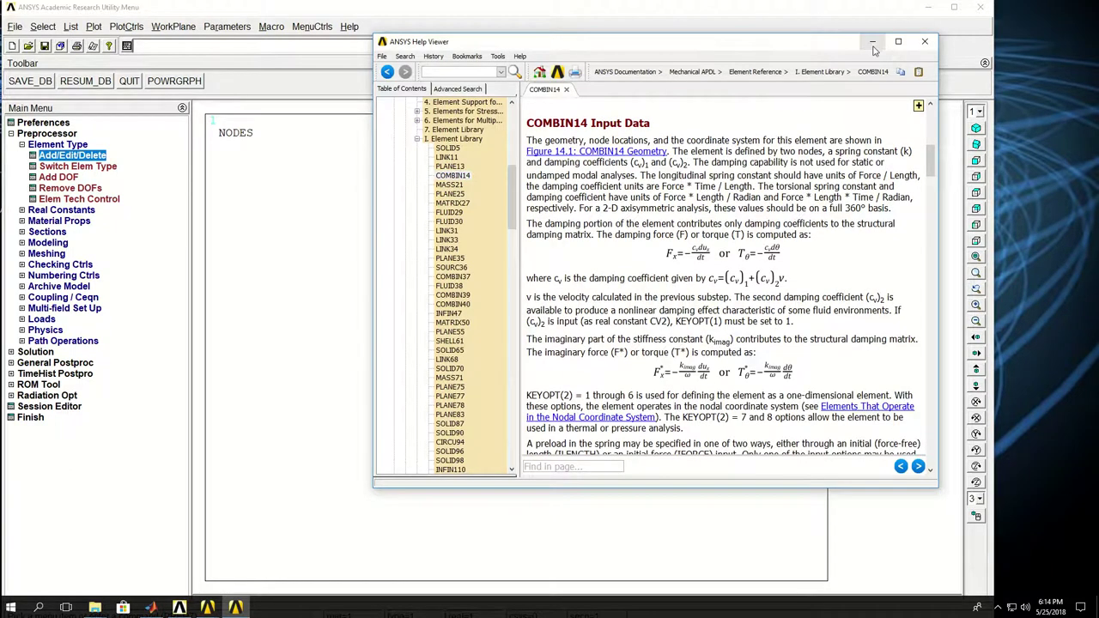
scroll(721, 258, up, 2)
mouse_move(510, 200)
mouse_down()
mouse_move(514, 302)
mouse_move(512, 185)
mouse_up()
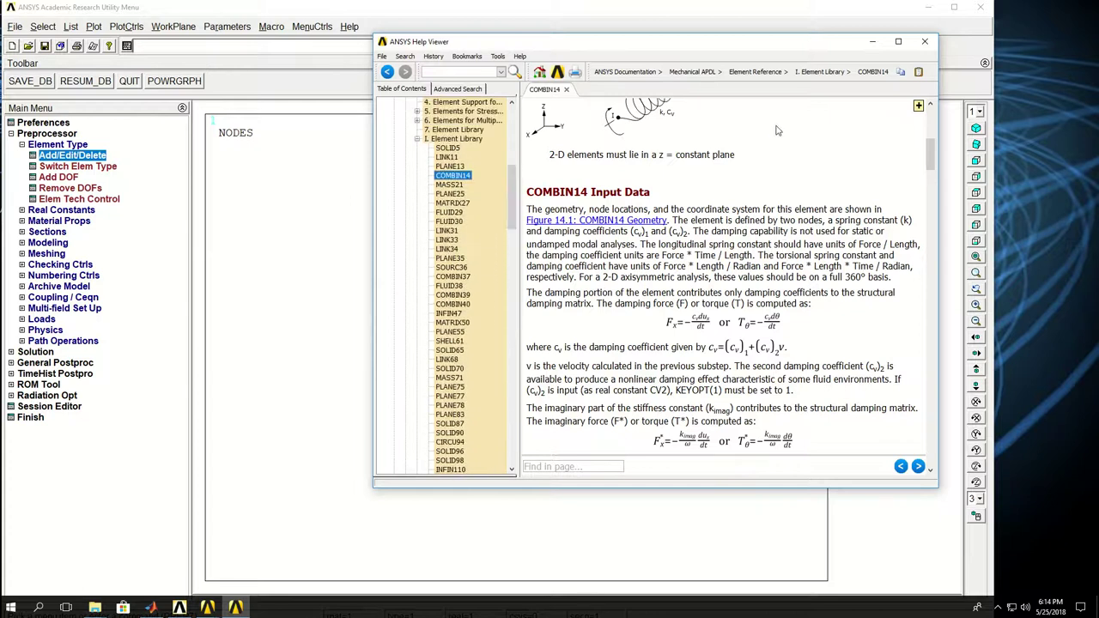
click(871, 44)
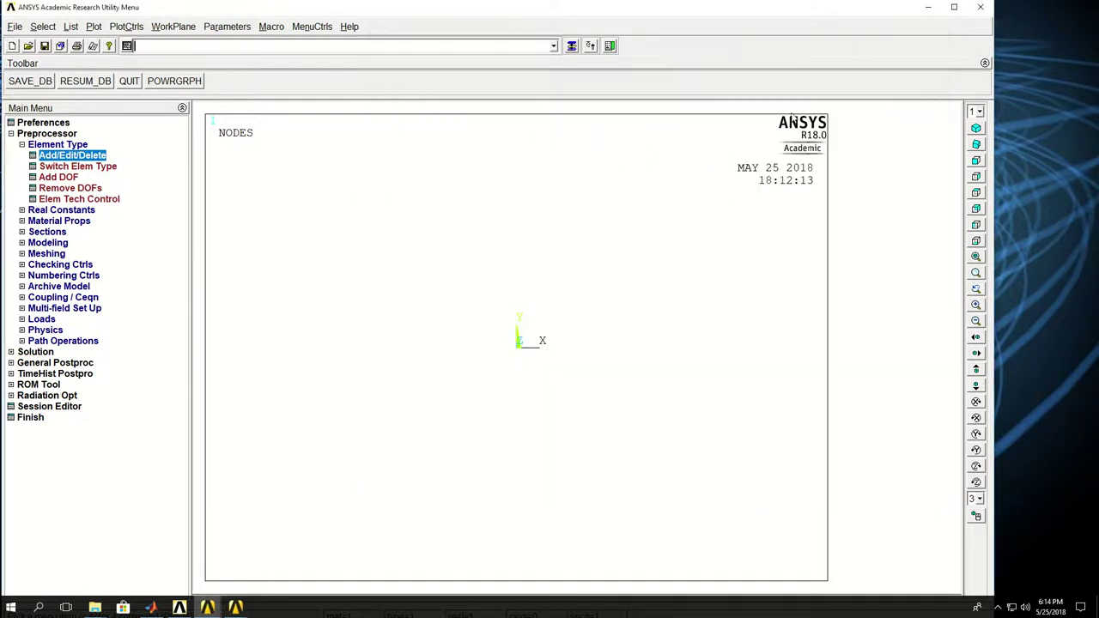
- Add real constant set 1 for COMBIN14 with spring constant K = 1
click(60, 210)
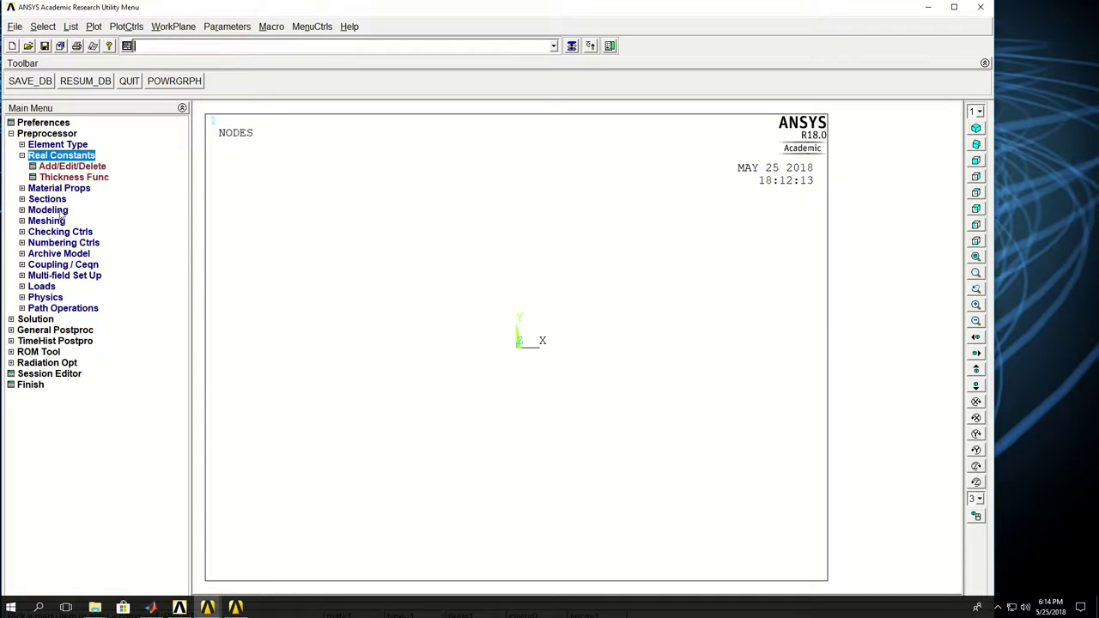
click(67, 166)
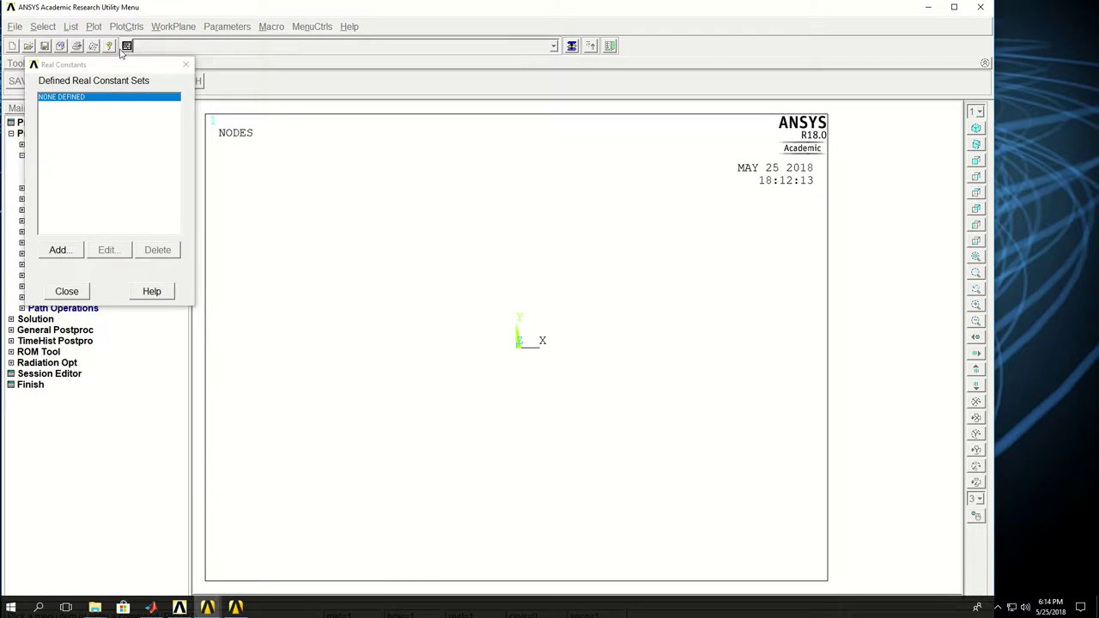
click(59, 250)
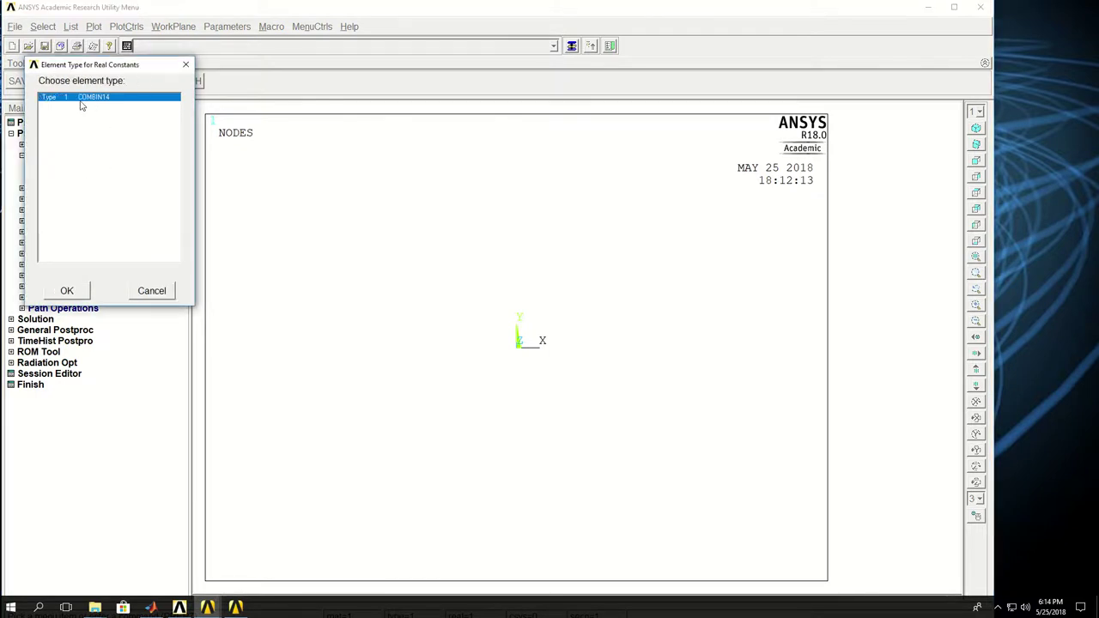
click(68, 291)
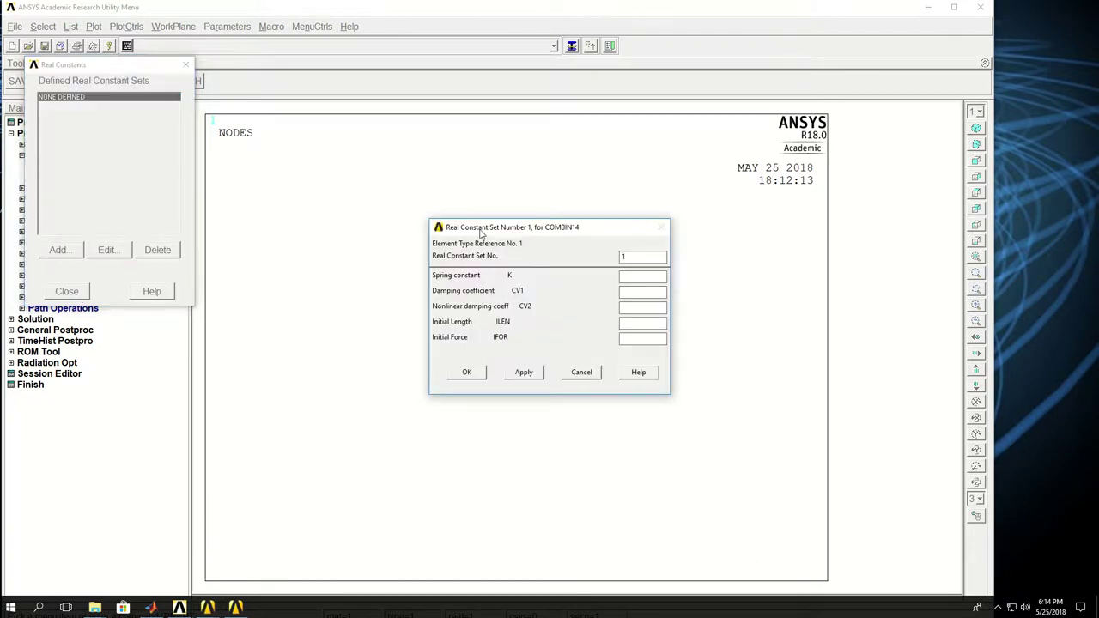
drag(482, 233, 319, 174)
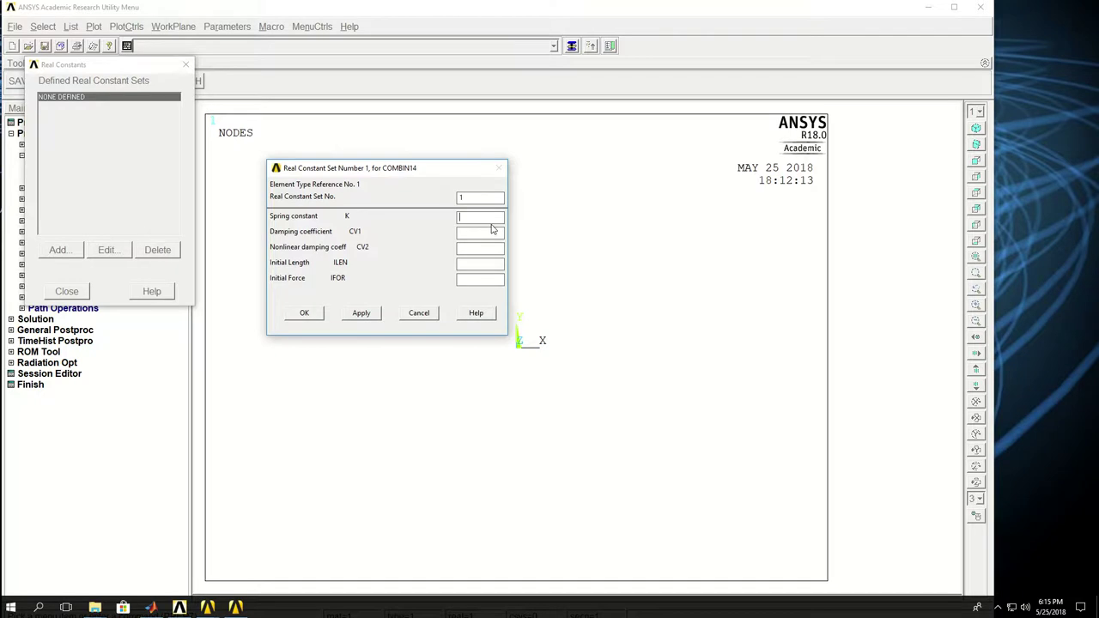
text(100)
click(305, 313)
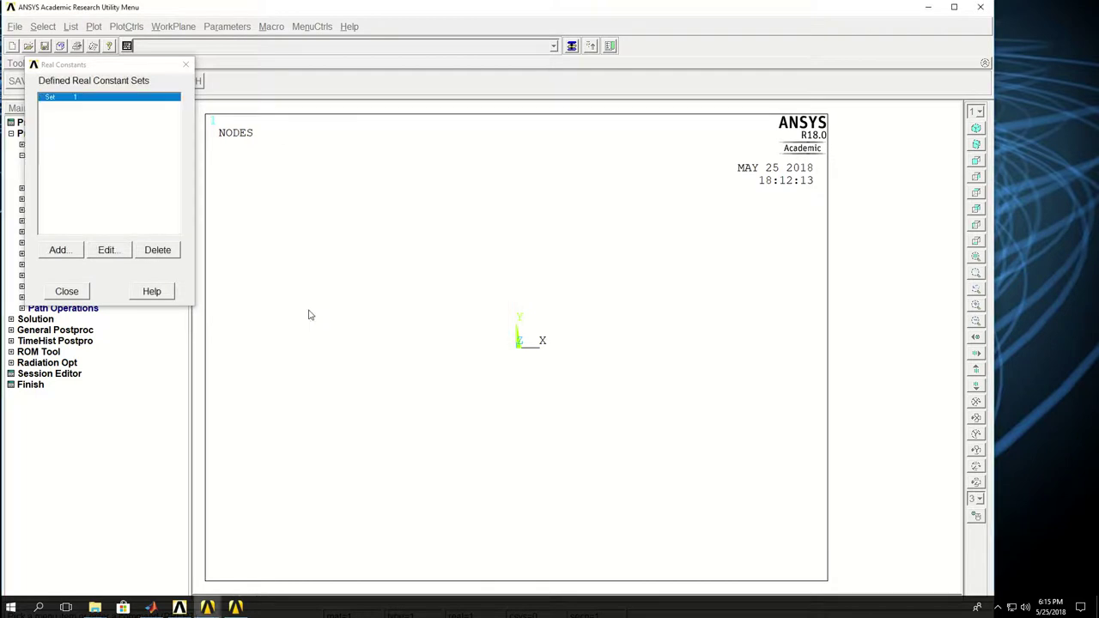
click(67, 292)
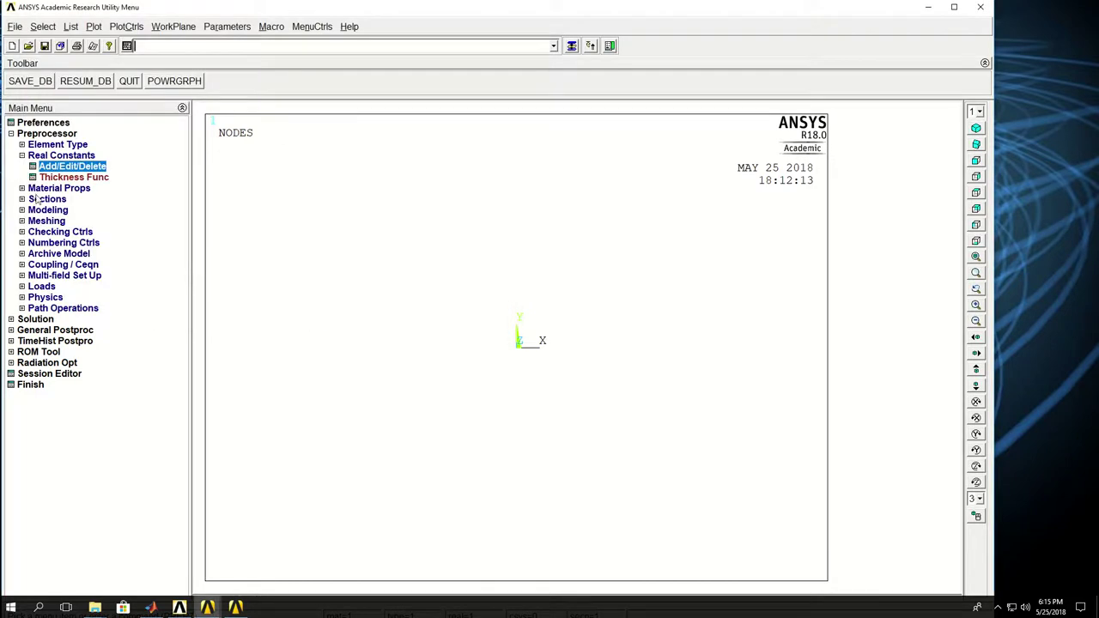
click(22, 156)
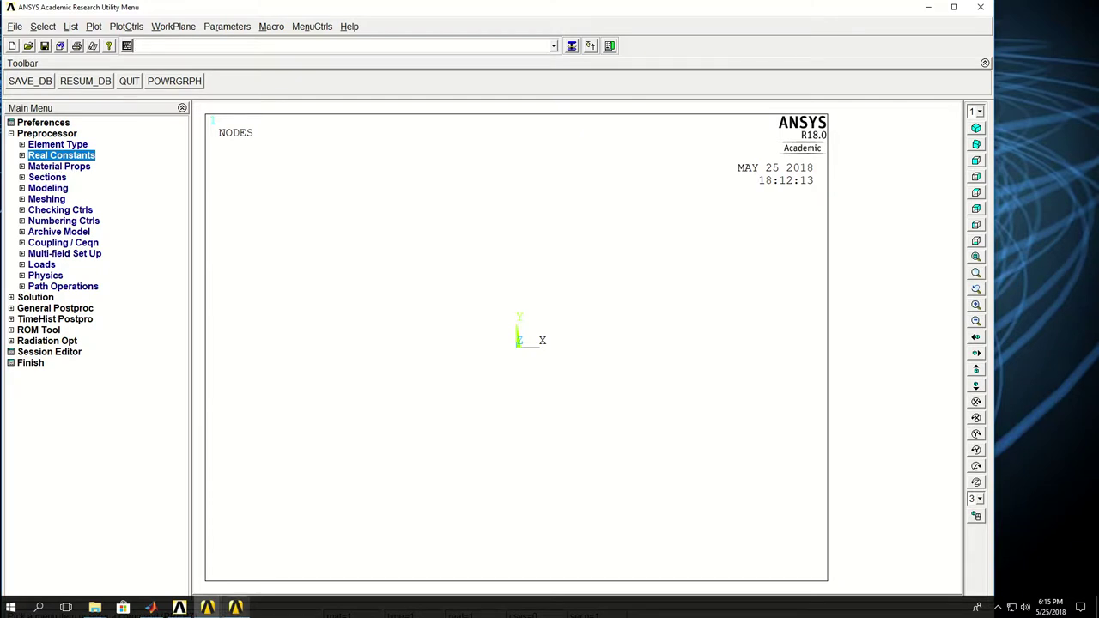
click(236, 607)
scroll(818, 228, down, 10)
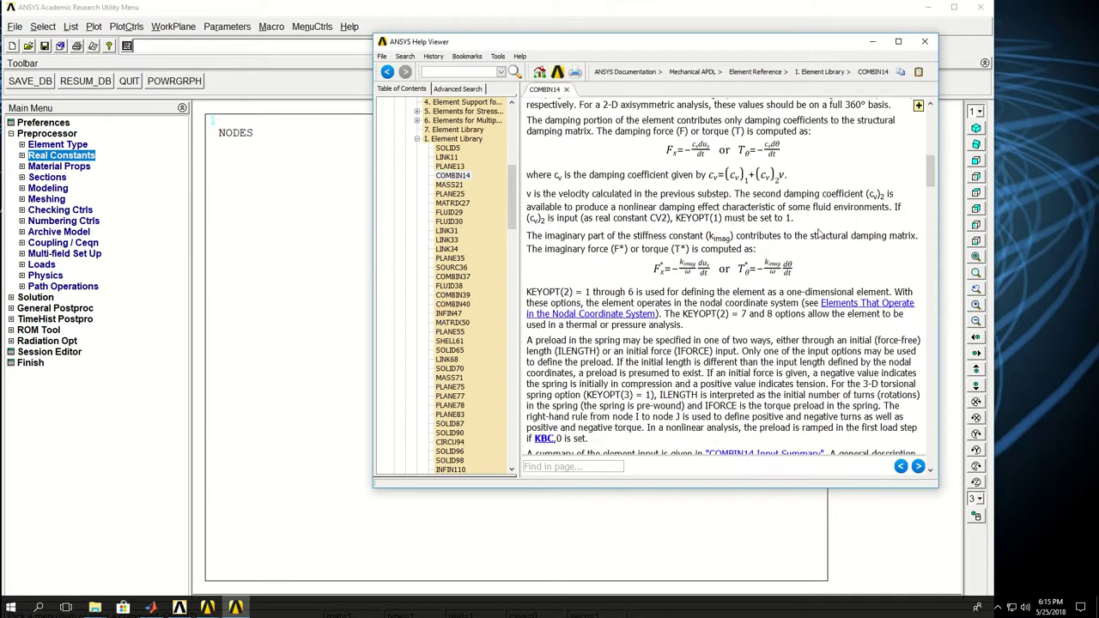
scroll(819, 232, down, 3)
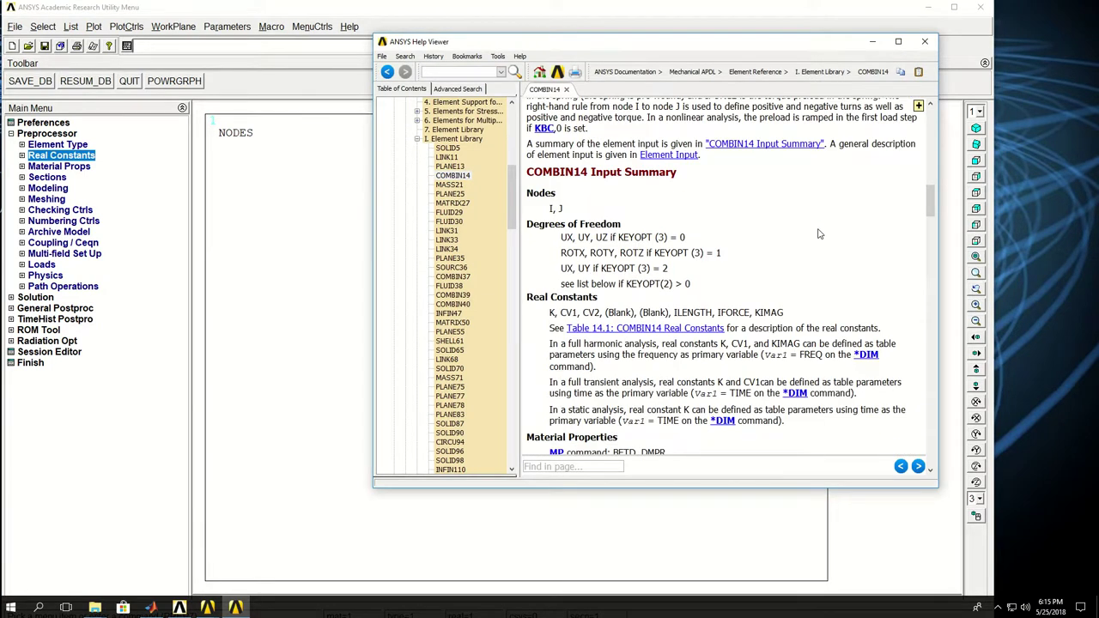
scroll(818, 232, down, 5)
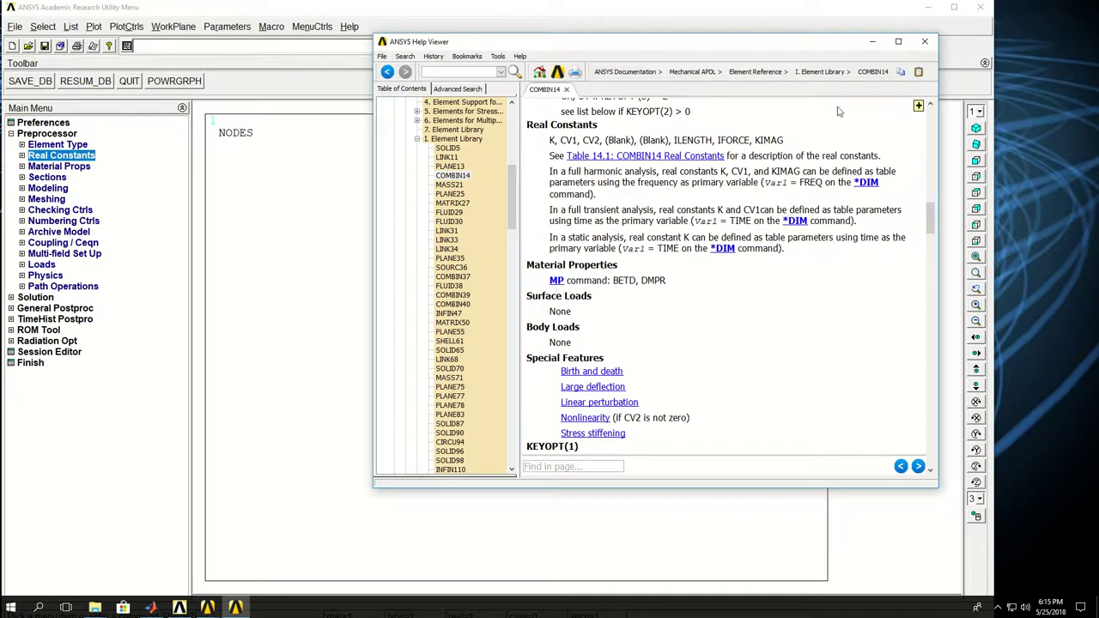
click(870, 45)
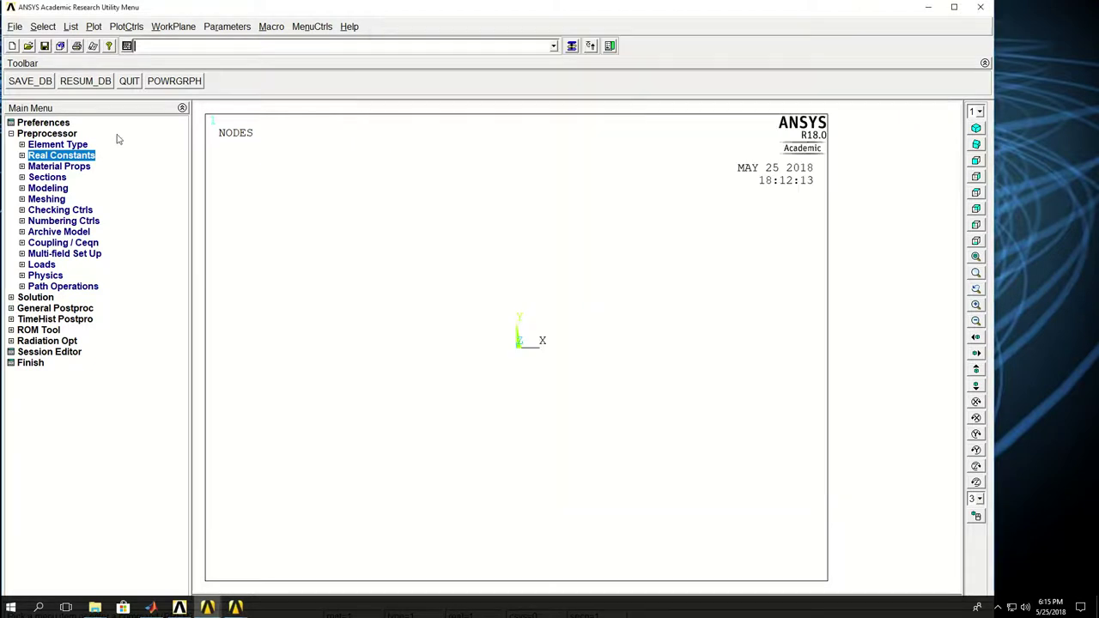
- Create node 1 at the origin (0,0,0) in the active coordinate system
click(53, 191)
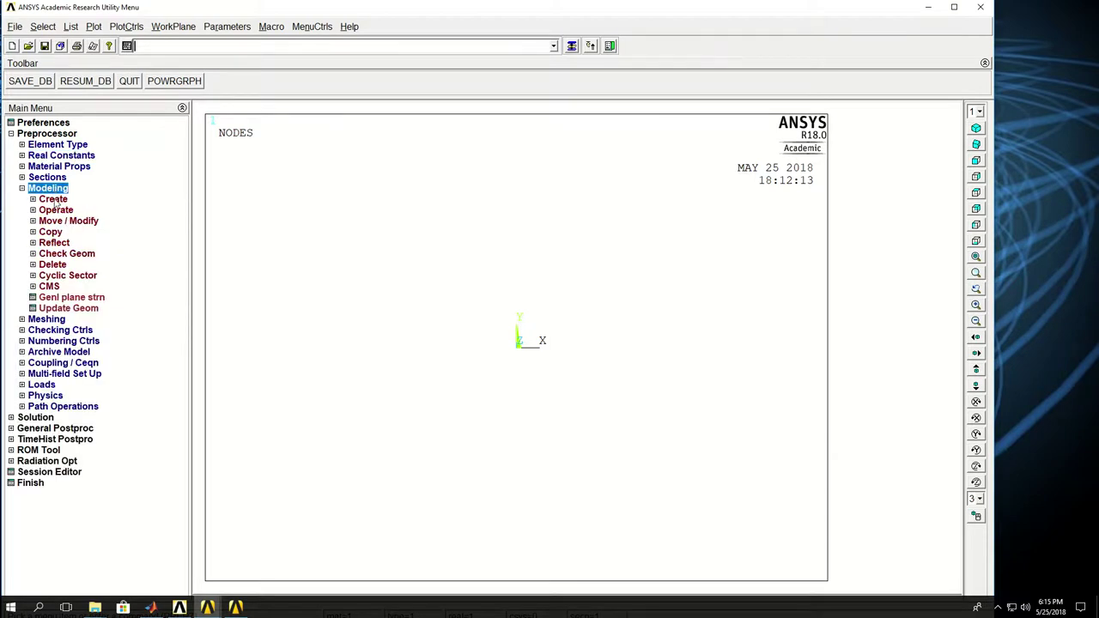
click(55, 201)
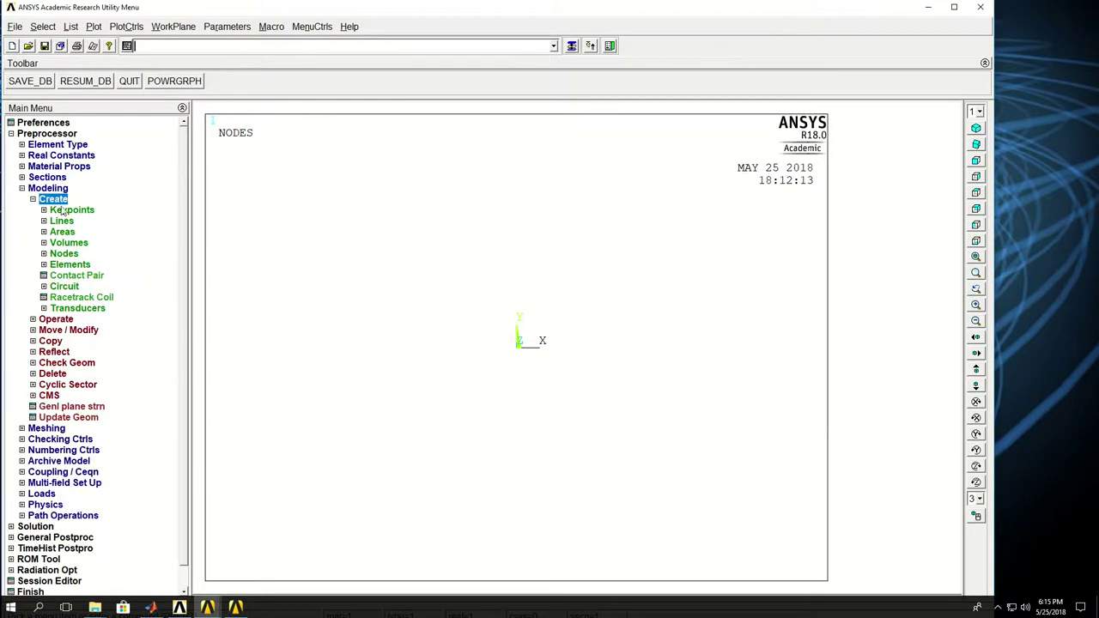
click(64, 254)
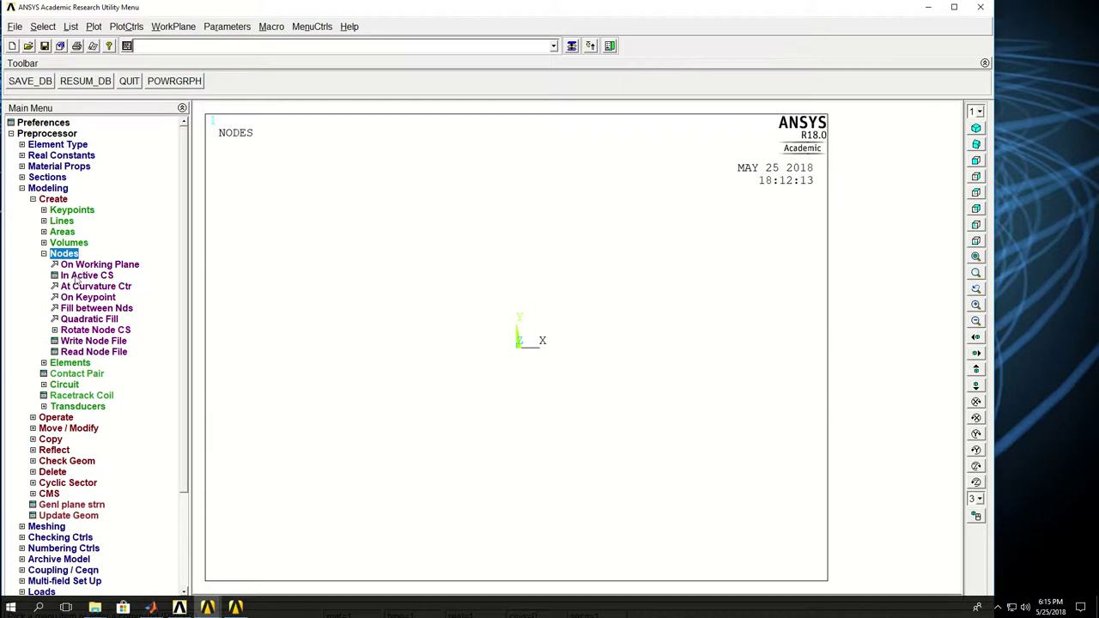
click(77, 278)
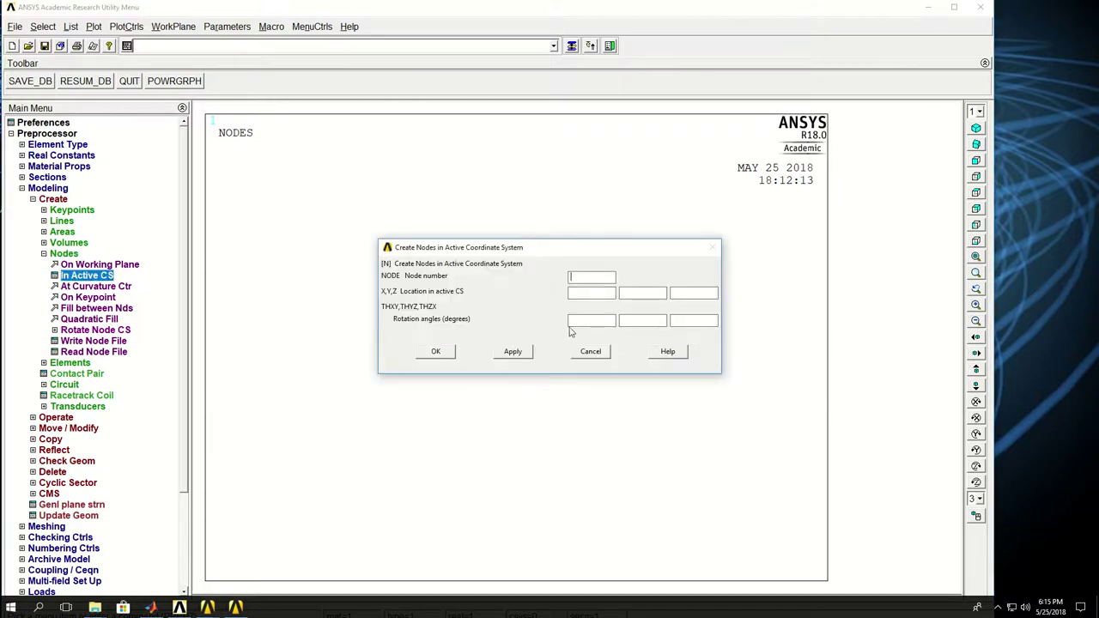
text(1)
click(513, 352)
- Create node 2 at X = 1
drag(547, 252, 438, 439)
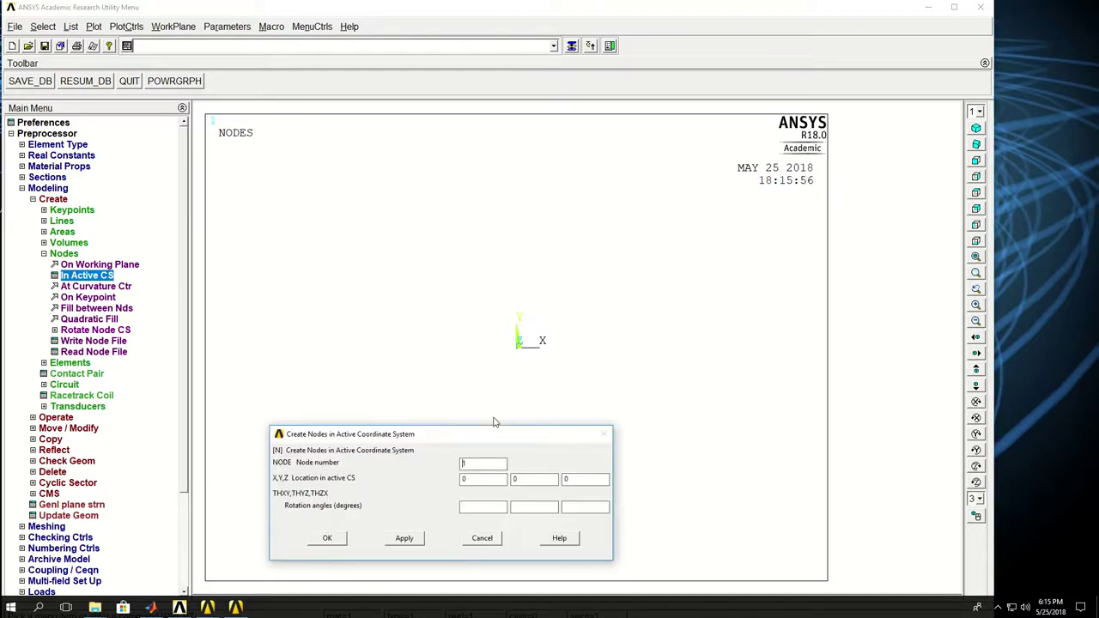
drag(481, 440, 470, 358)
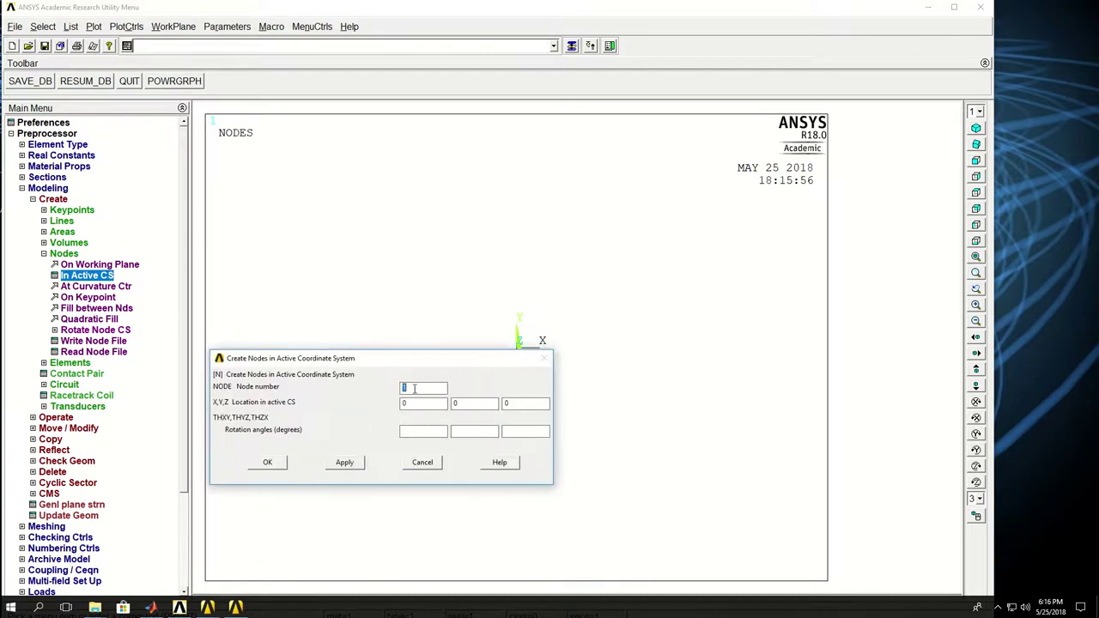
key(Tab)
click(280, 464)
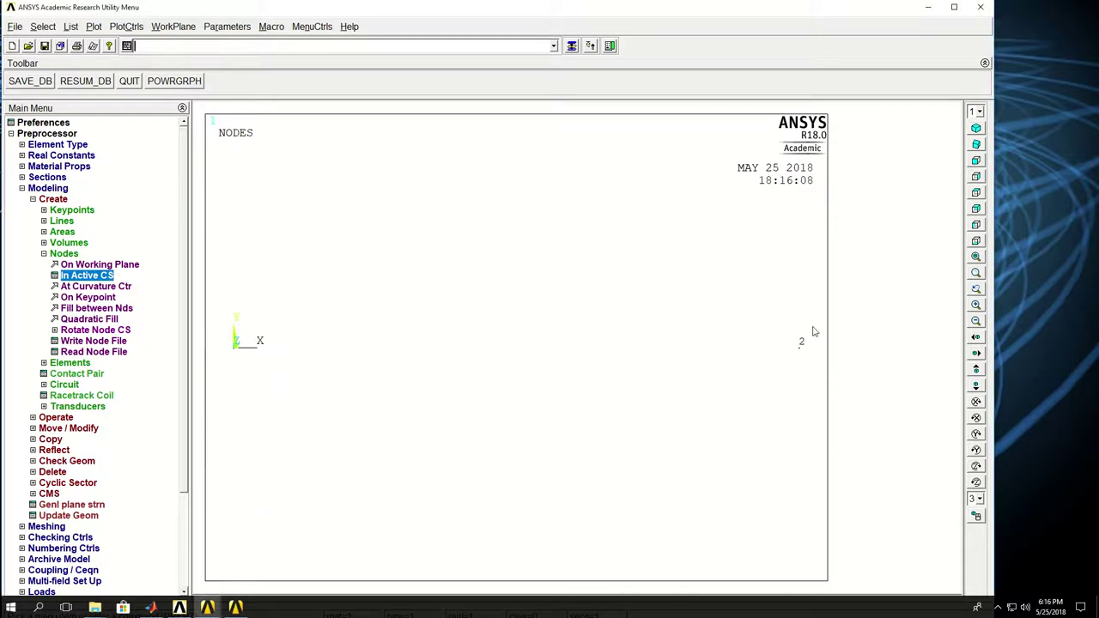
- Create one auto-numbered element through nodes 1 and 2
click(69, 364)
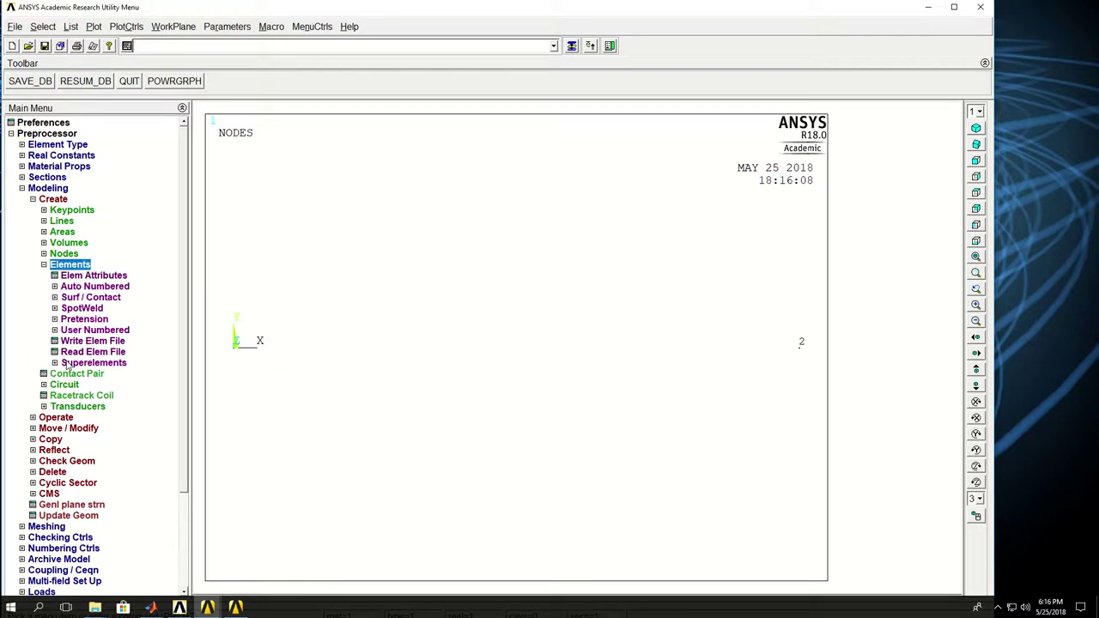
click(91, 286)
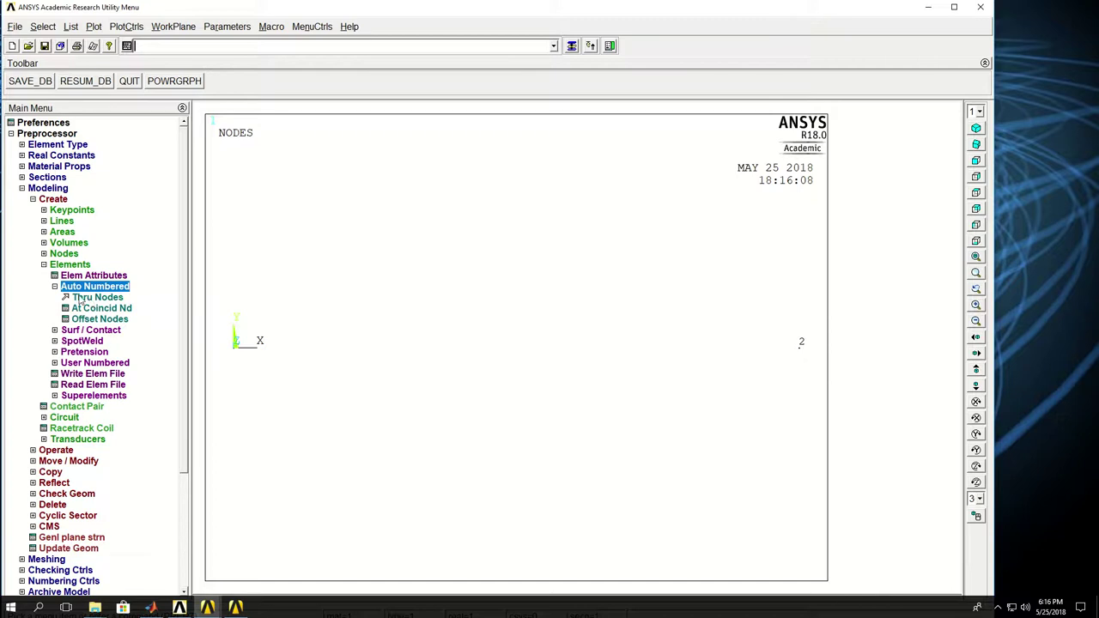
click(86, 298)
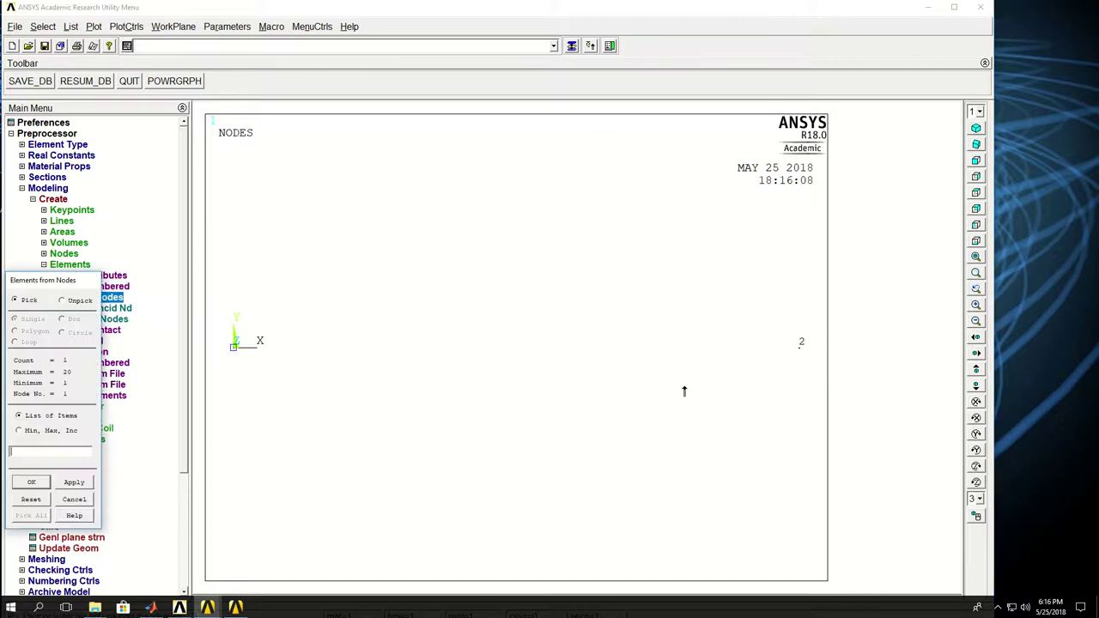
click(32, 483)
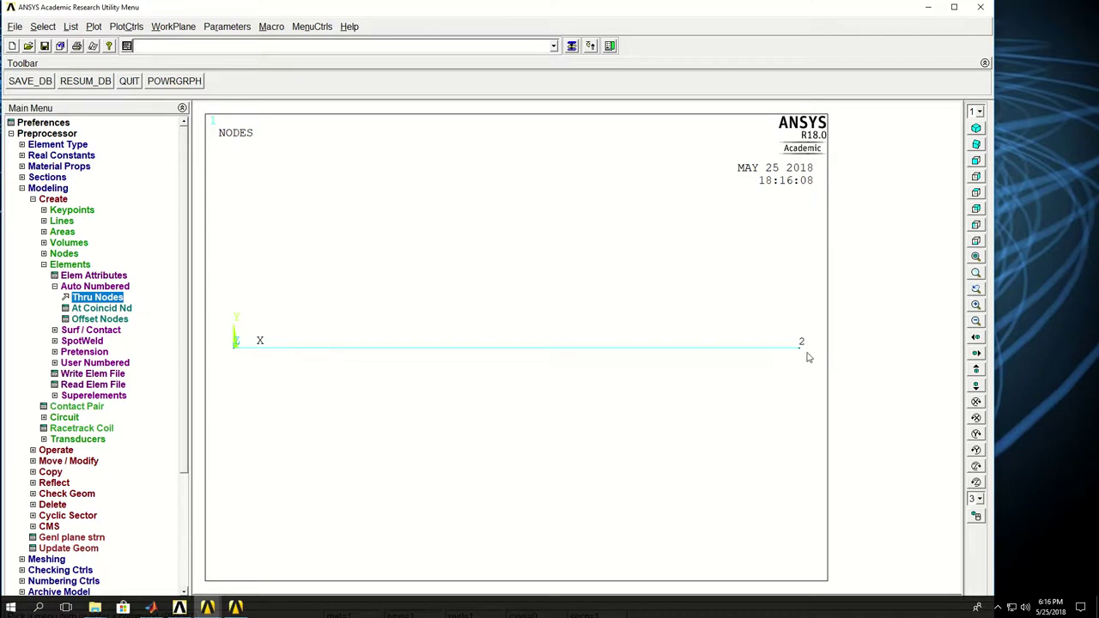
- Set COMBIN14 option K2 to Longitude UX DOF, keeping K3 at 3-D longitudinal
click(53, 146)
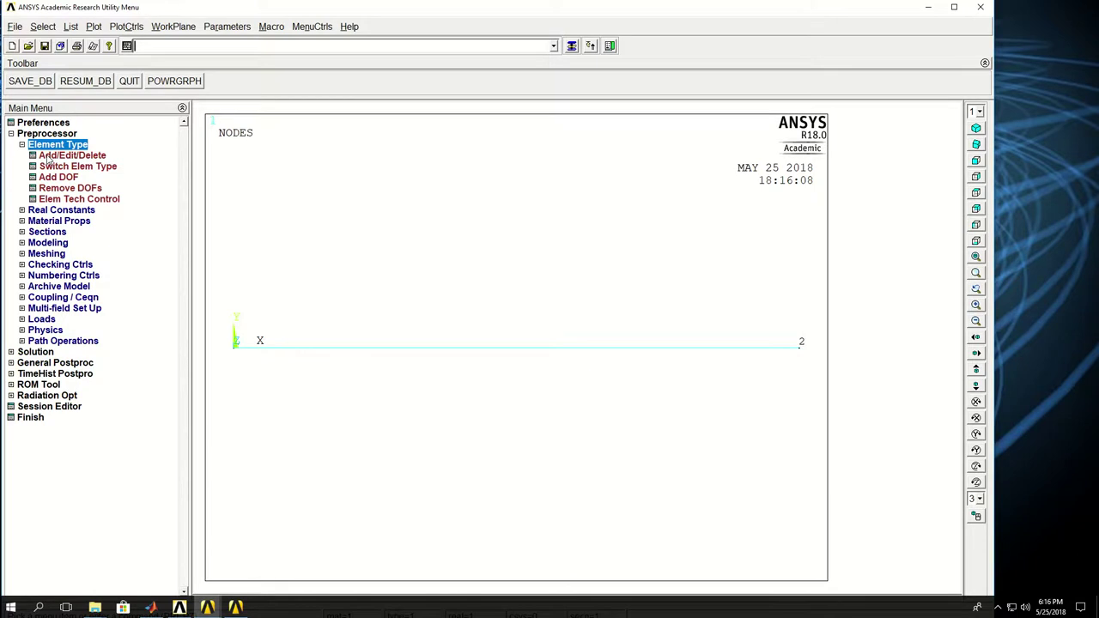
click(51, 157)
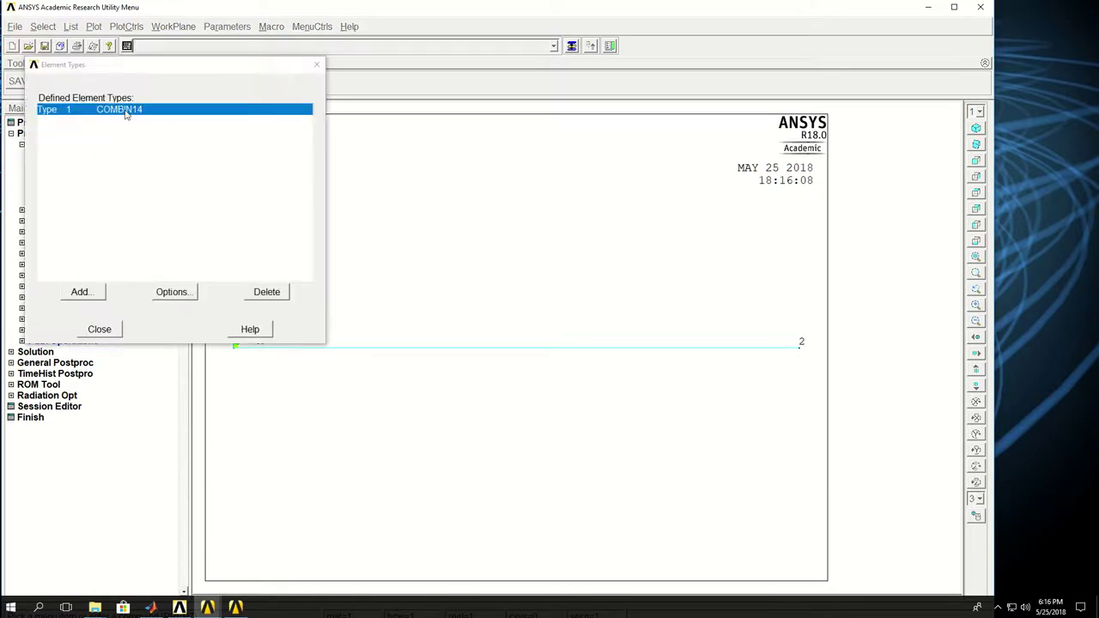
click(174, 292)
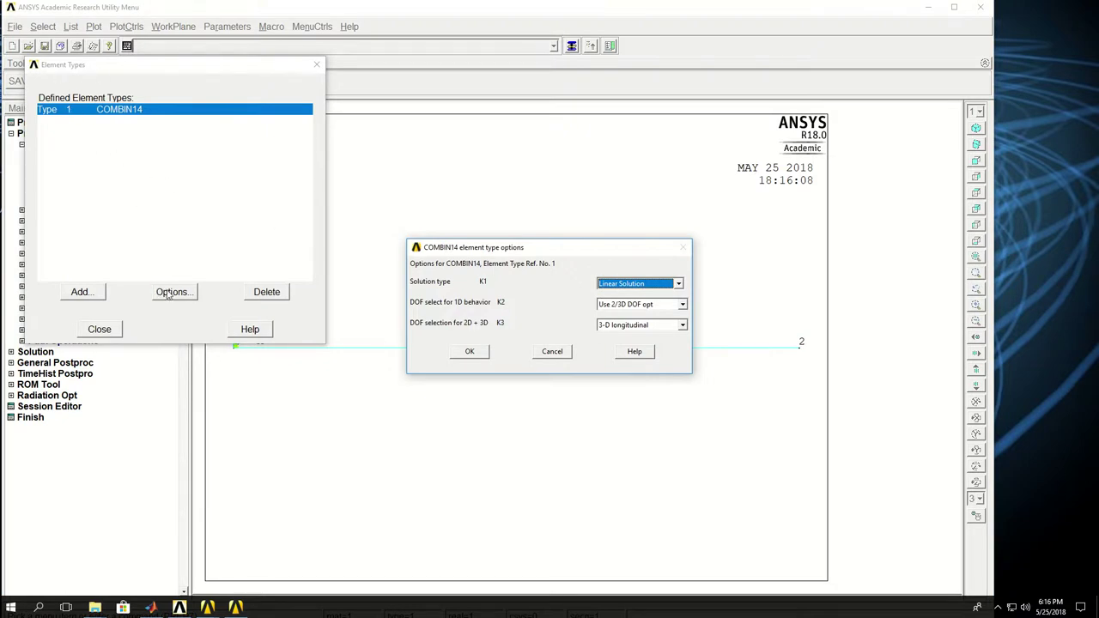
click(616, 307)
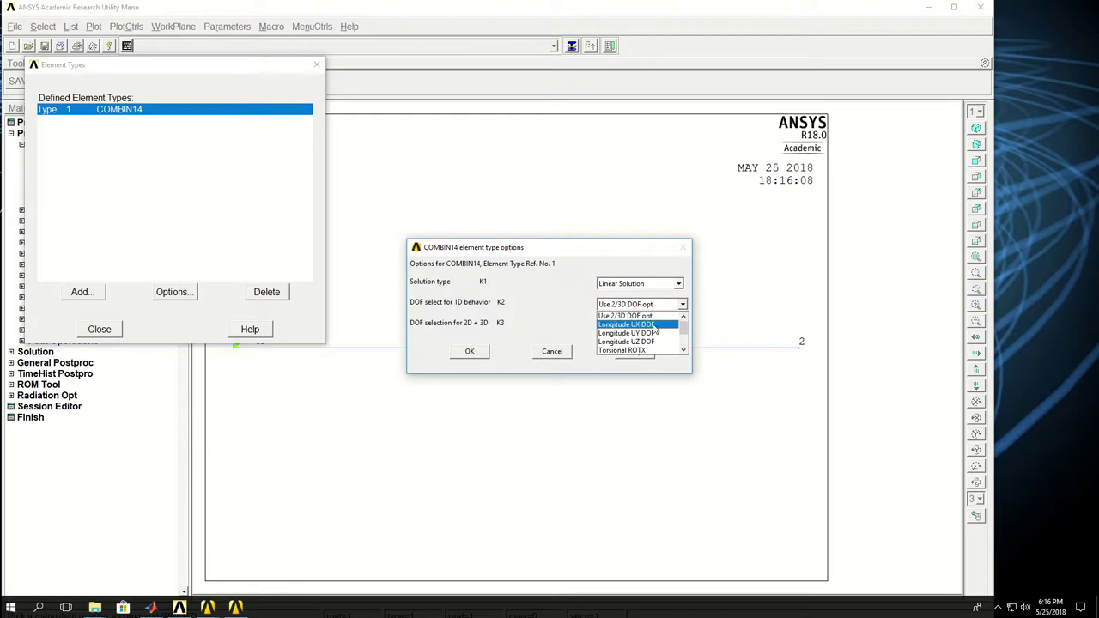
click(654, 329)
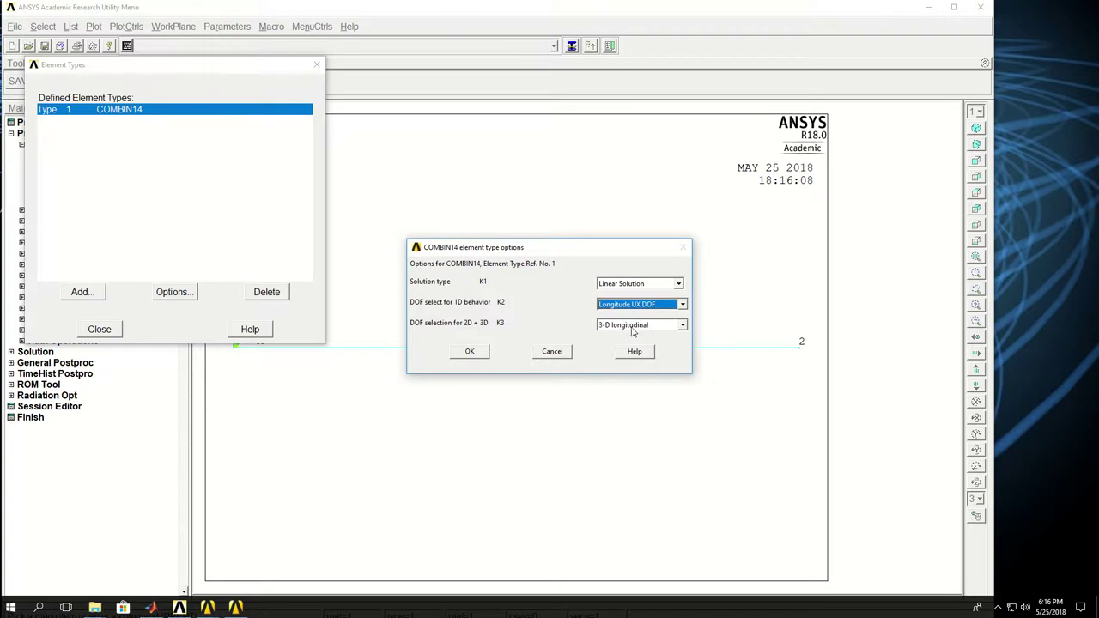
click(651, 329)
click(535, 315)
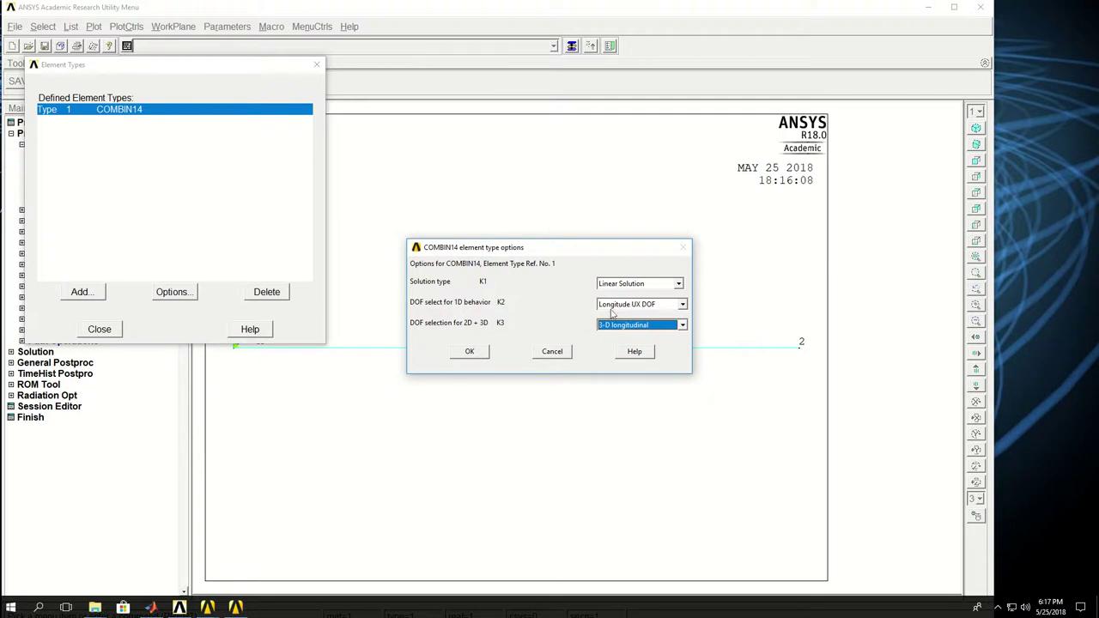
click(469, 354)
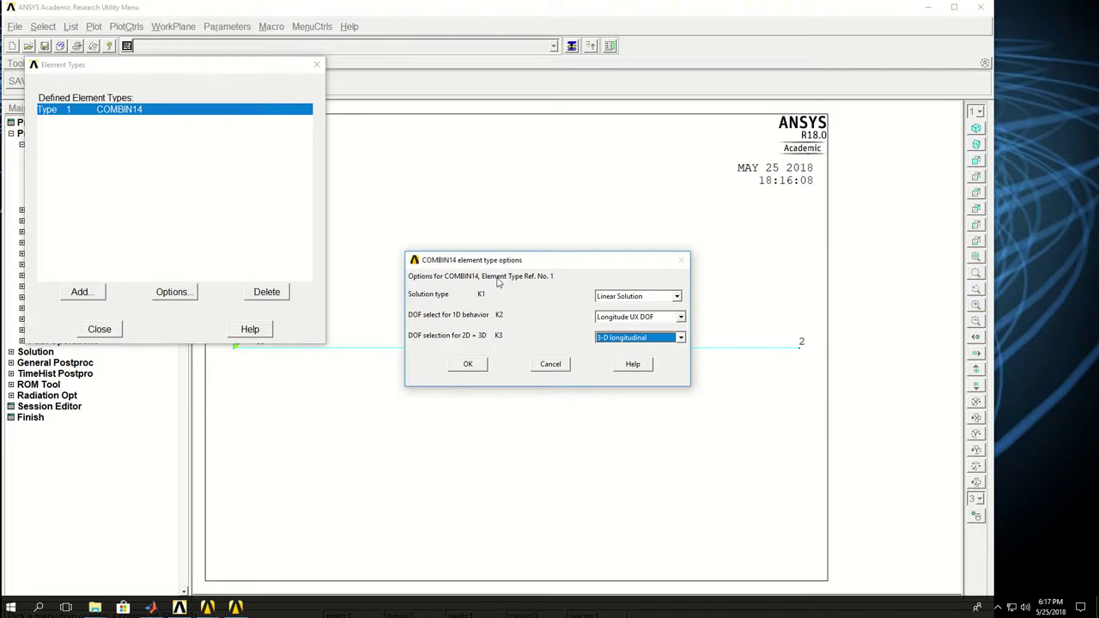
click(468, 365)
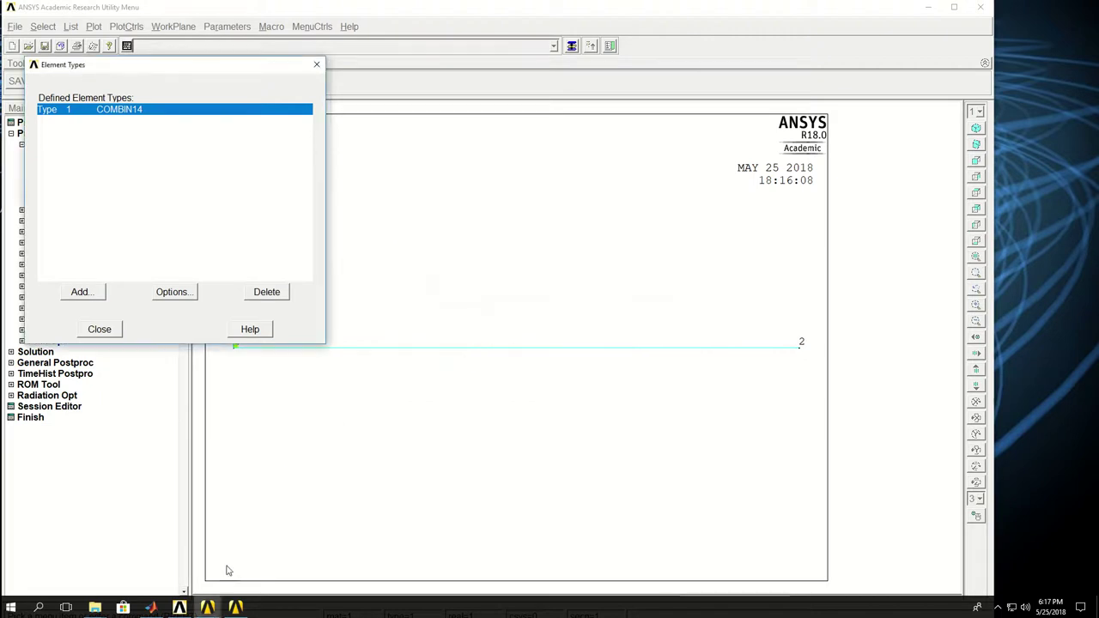
- Reopen the COMBIN14 help topic and review its KEYOPT(1) section
click(235, 607)
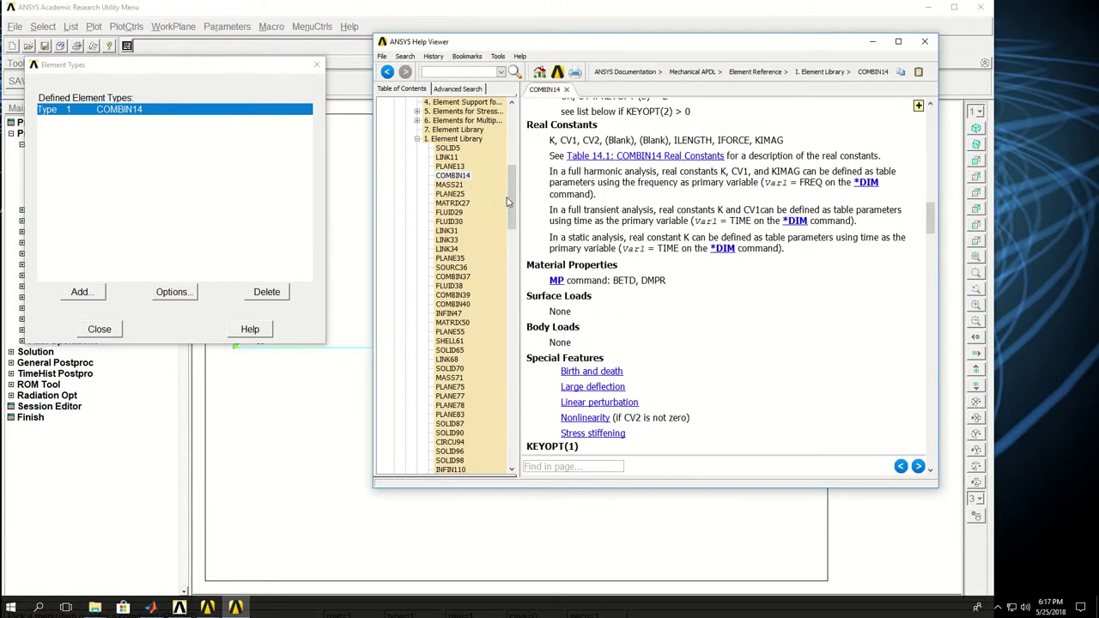
click(464, 176)
click(642, 215)
scroll(633, 216, down, 6)
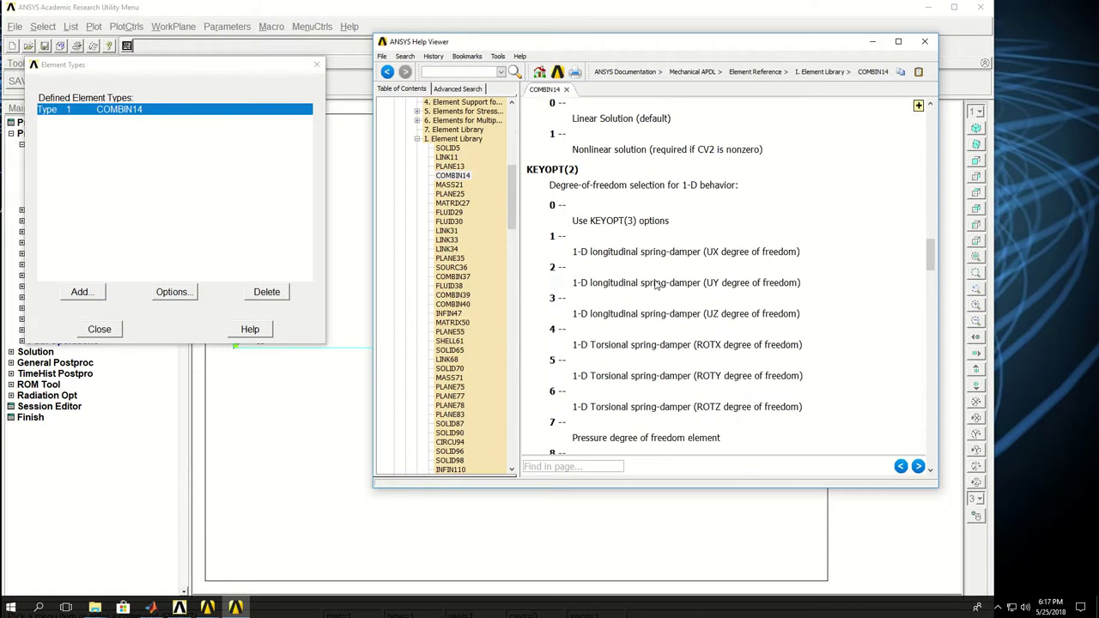
scroll(604, 310, up, 2)
drag(540, 276, 561, 275)
click(604, 301)
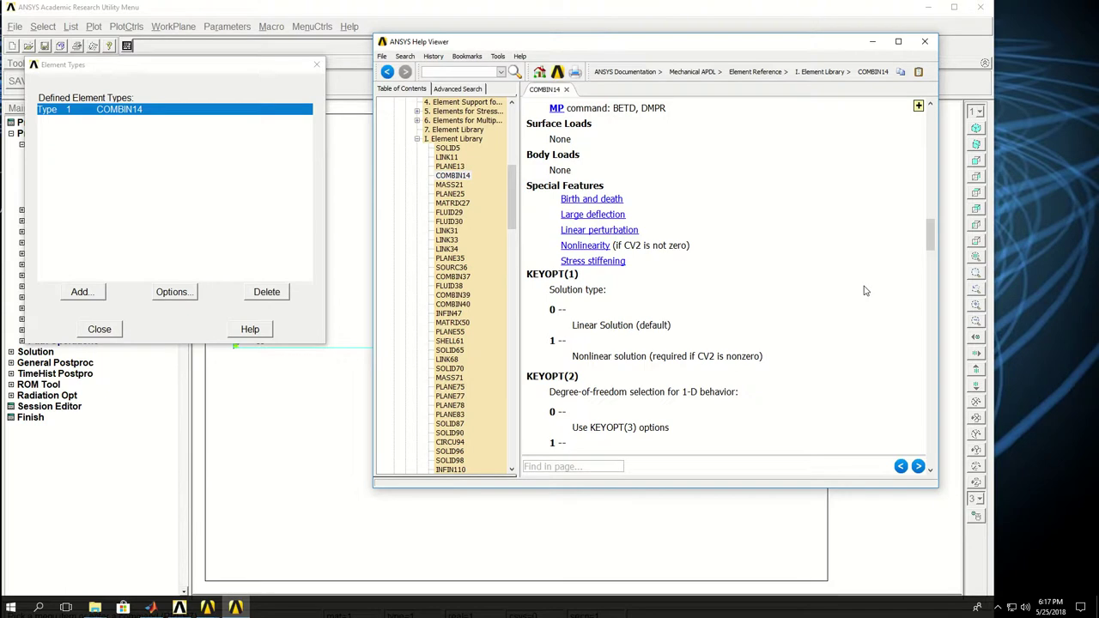
- Read the KEYOPT(2) UX longitudinal spring-damper option, then minimize the Help Viewer
scroll(865, 291, down, 1)
scroll(866, 291, down, 1)
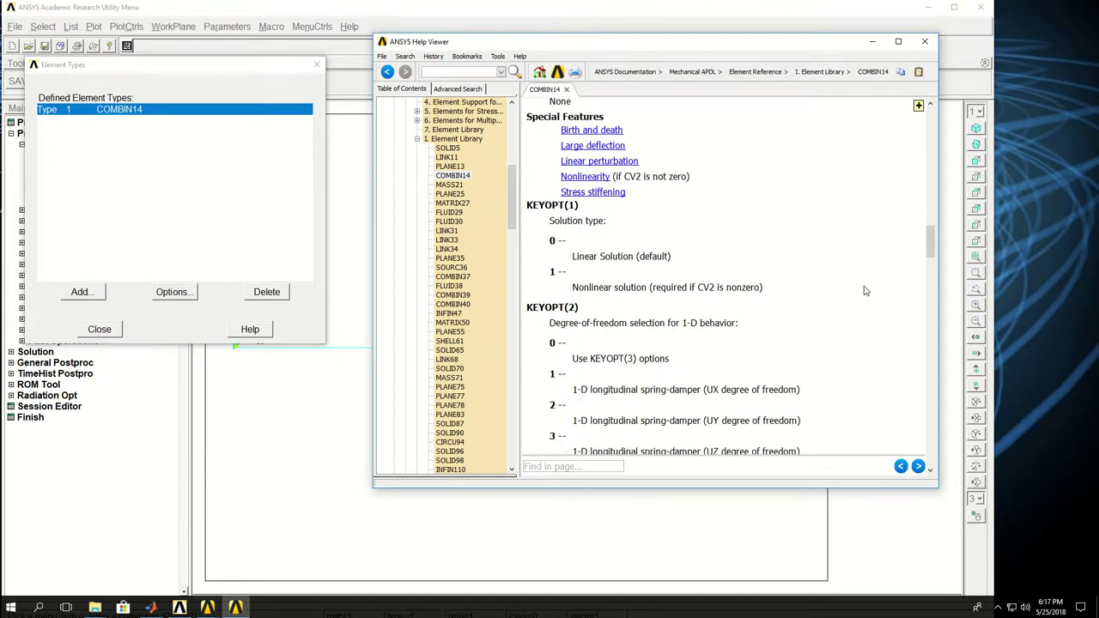
scroll(866, 291, down, 1)
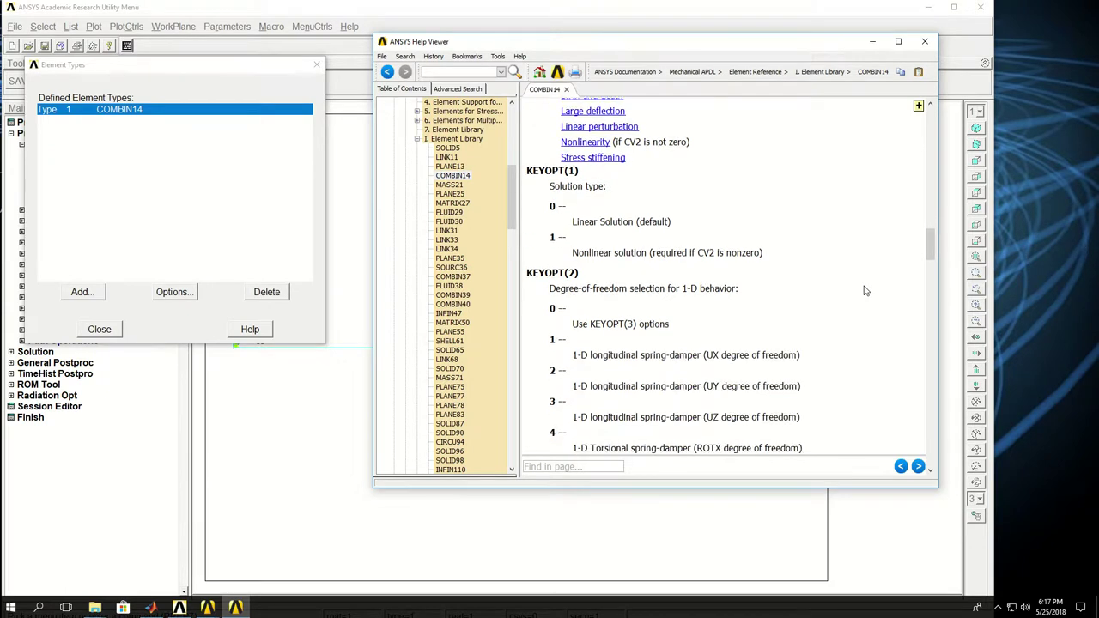
scroll(865, 292, down, 1)
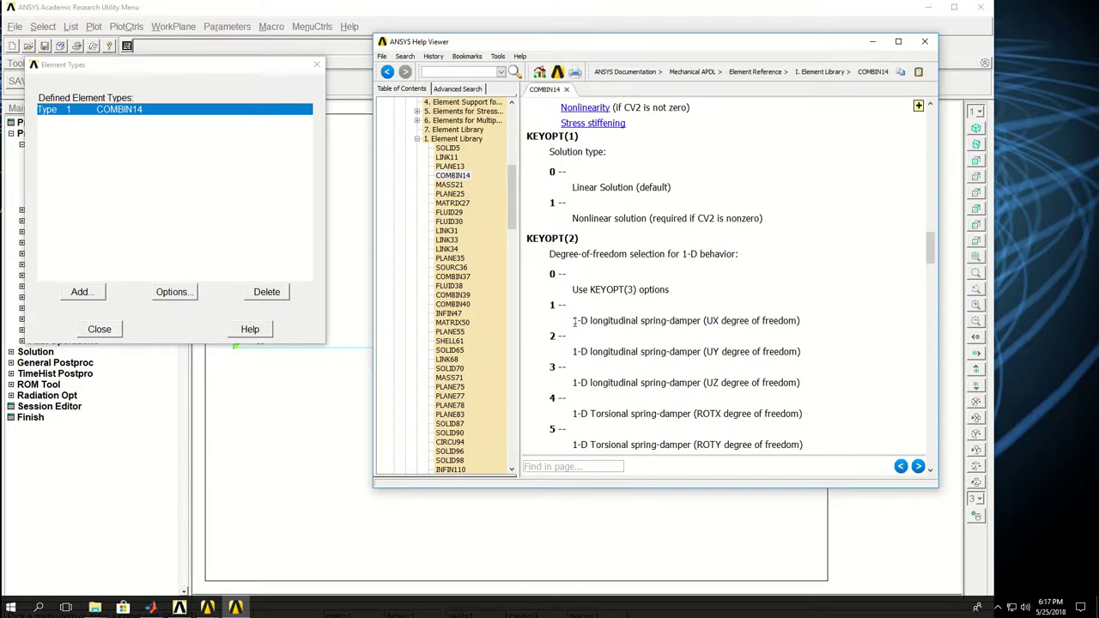
mouse_move(573, 321)
mouse_down()
mouse_move(756, 321)
mouse_move(589, 322)
mouse_up()
click(794, 310)
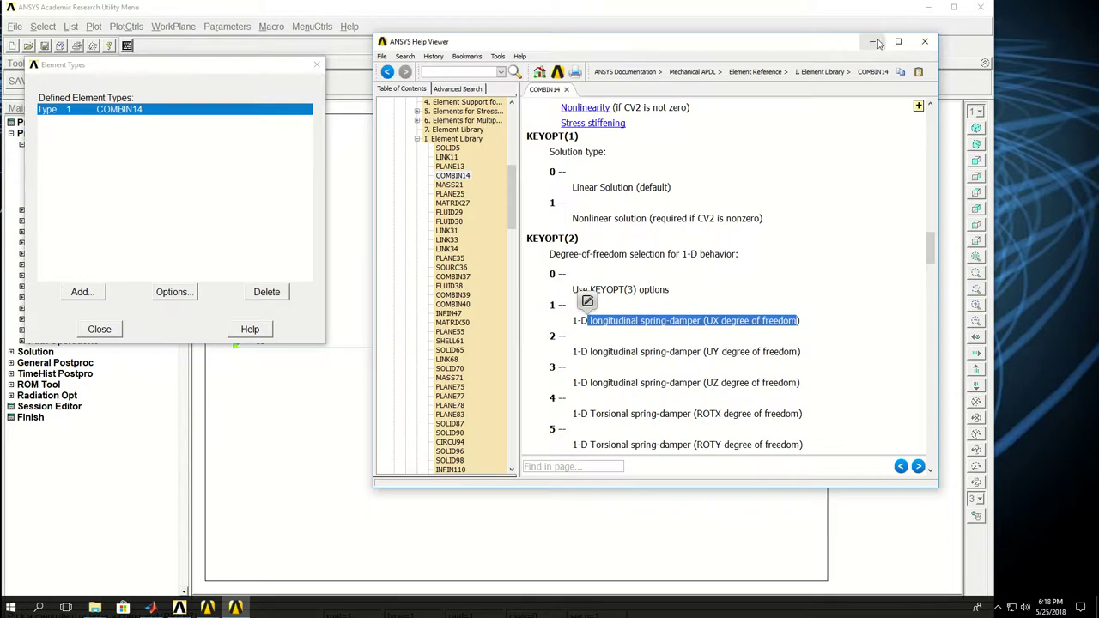
click(872, 41)
- Close the Element Types list and begin a structural displacement constraint on nodes
click(100, 330)
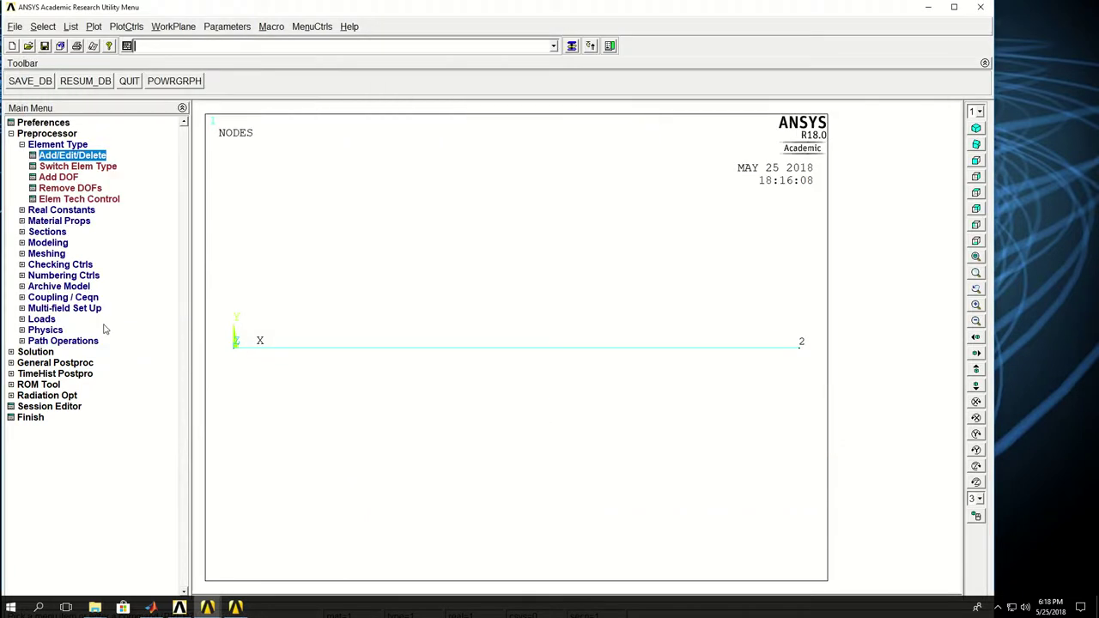
click(48, 320)
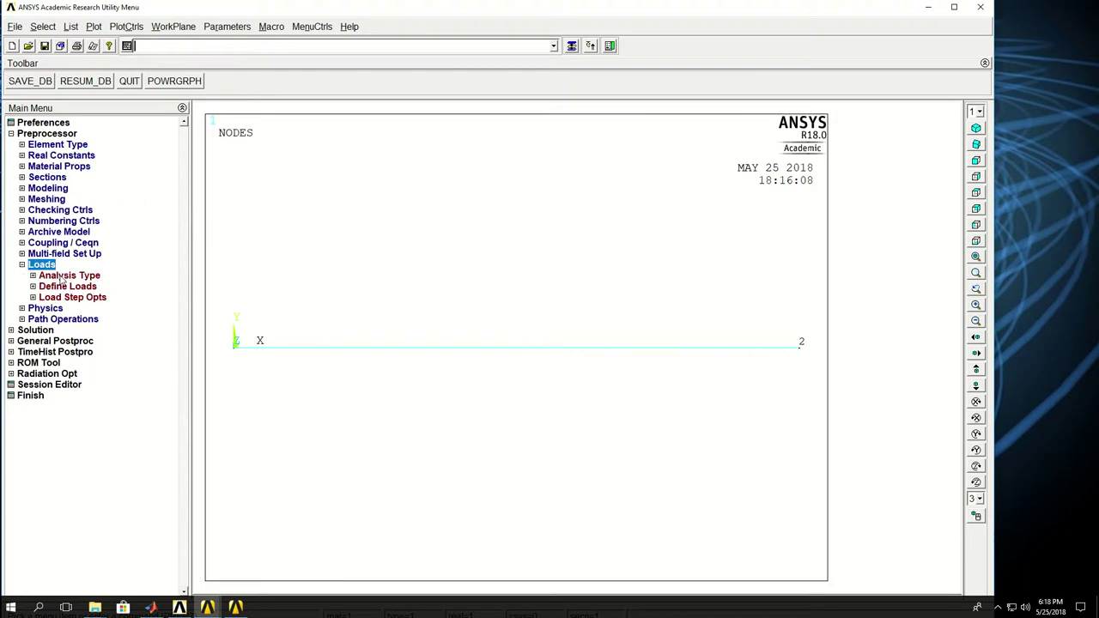
click(67, 288)
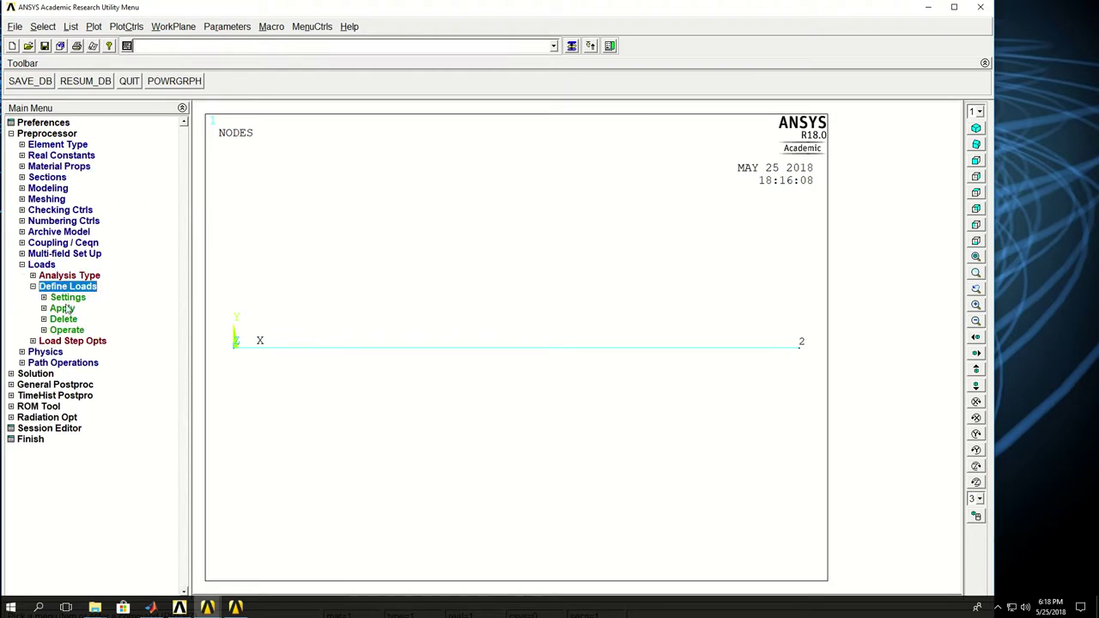
click(65, 310)
click(82, 320)
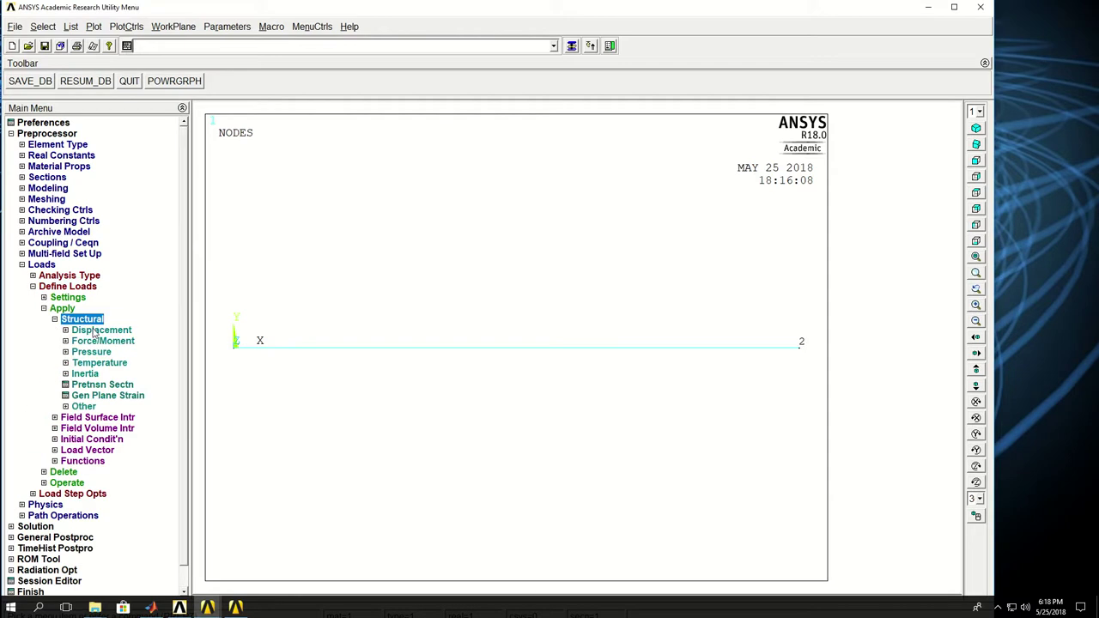
click(95, 331)
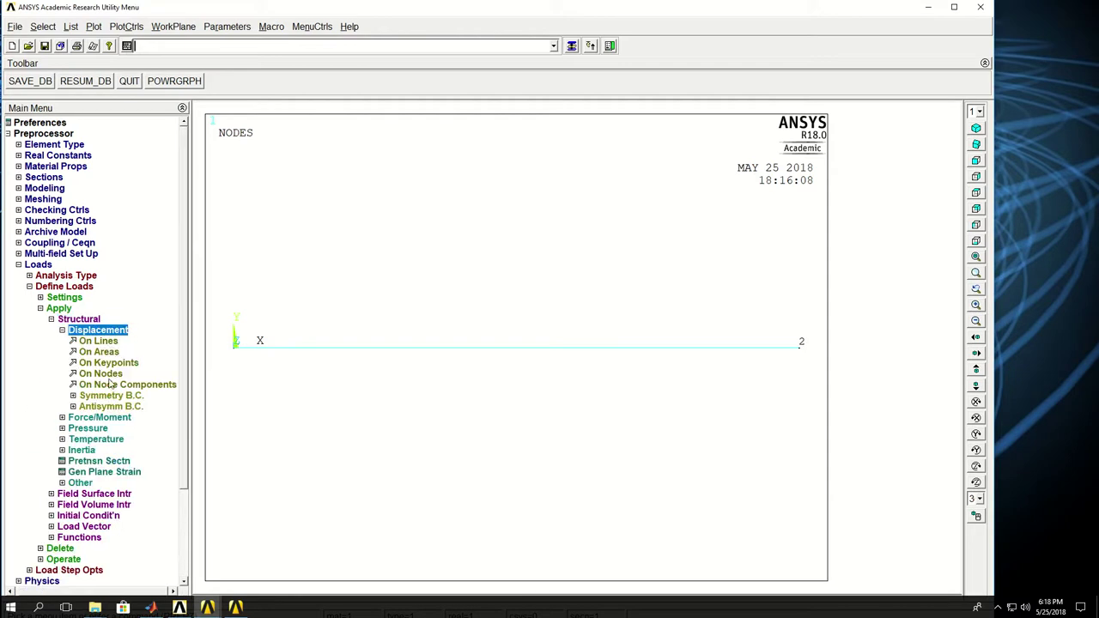
click(101, 374)
- Constrain node 1 in All DOF with a displacement value of 0
click(238, 360)
click(46, 483)
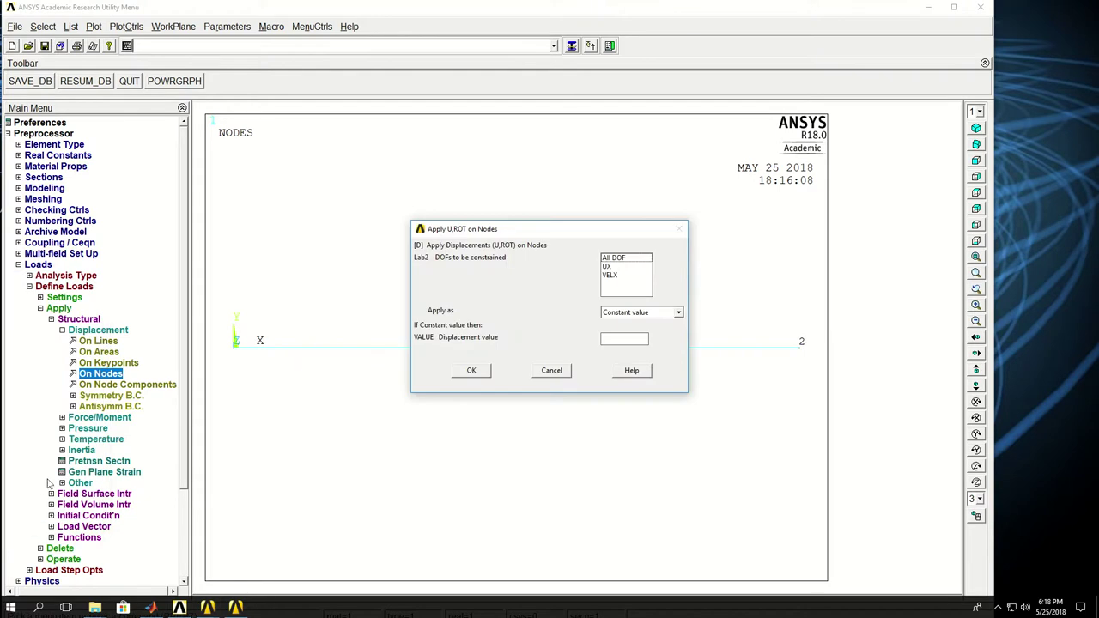
click(611, 267)
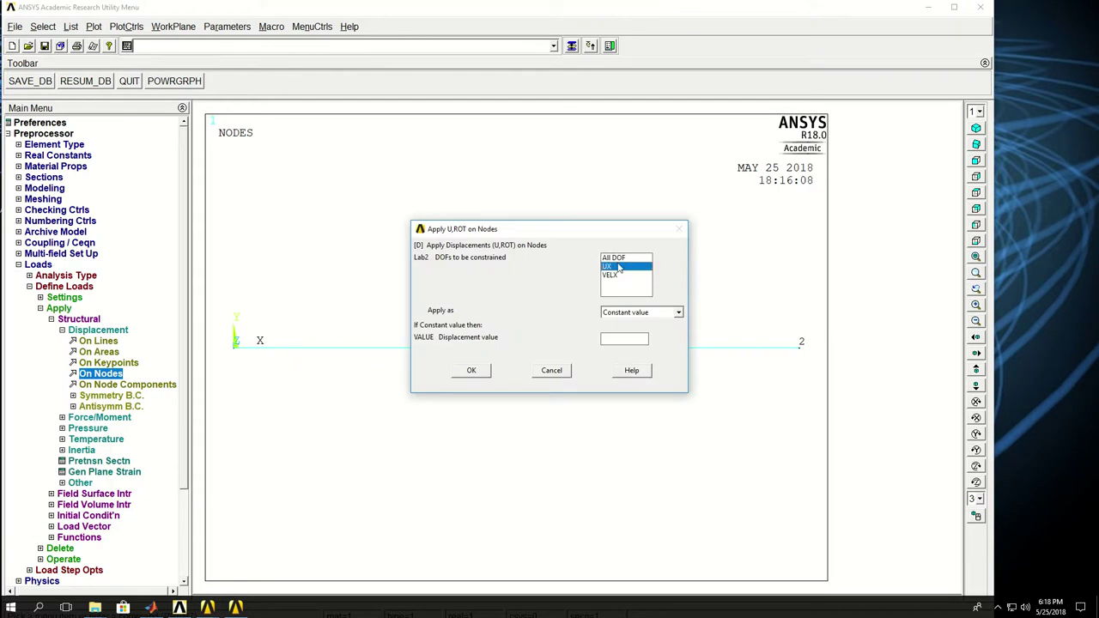
click(624, 261)
click(610, 268)
click(628, 337)
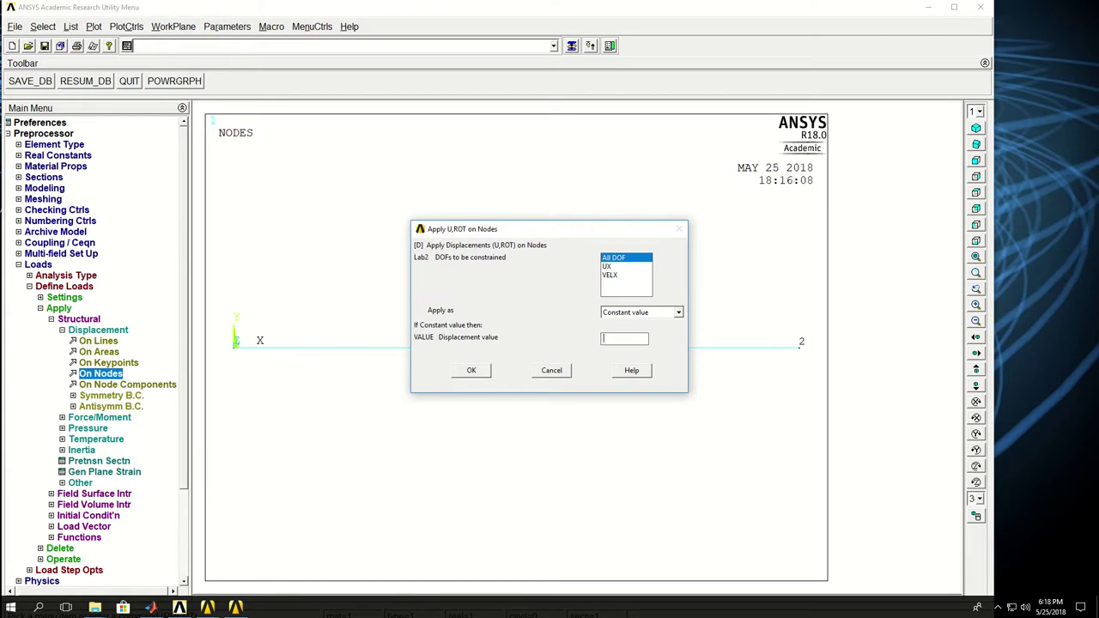
click(472, 370)
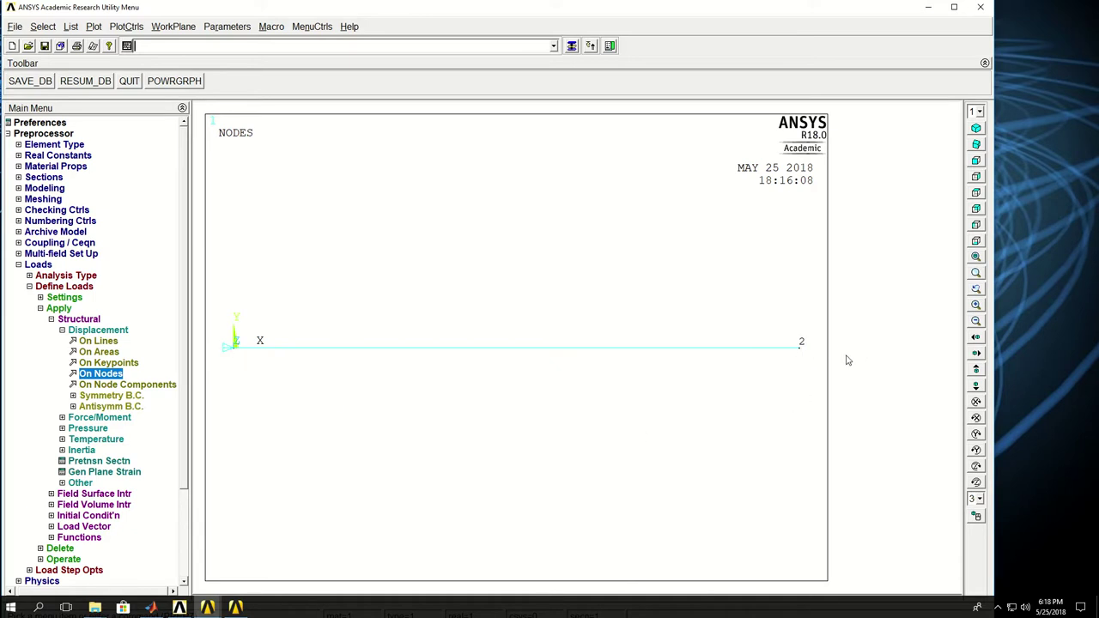
- Apply a 1000 force in the FX direction at node 2
click(62, 330)
click(97, 341)
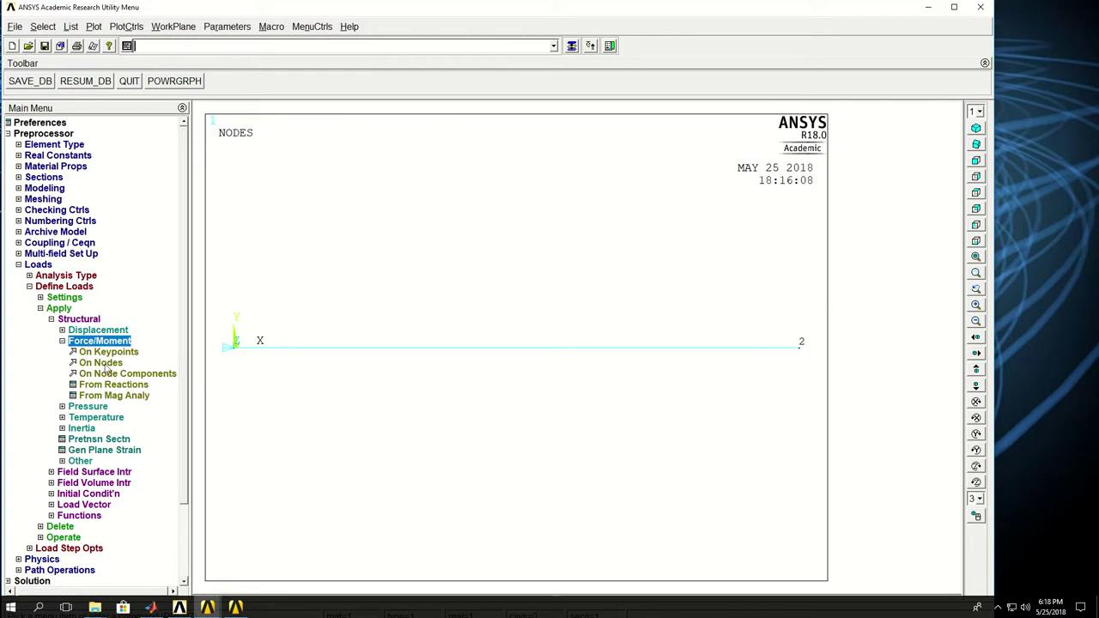
click(102, 364)
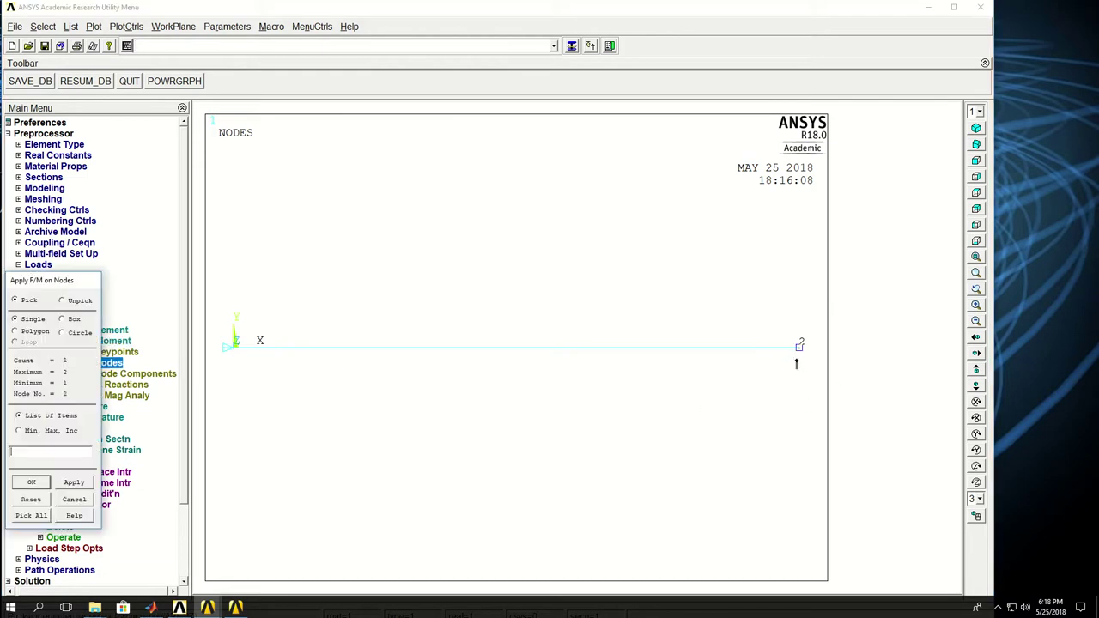
click(34, 482)
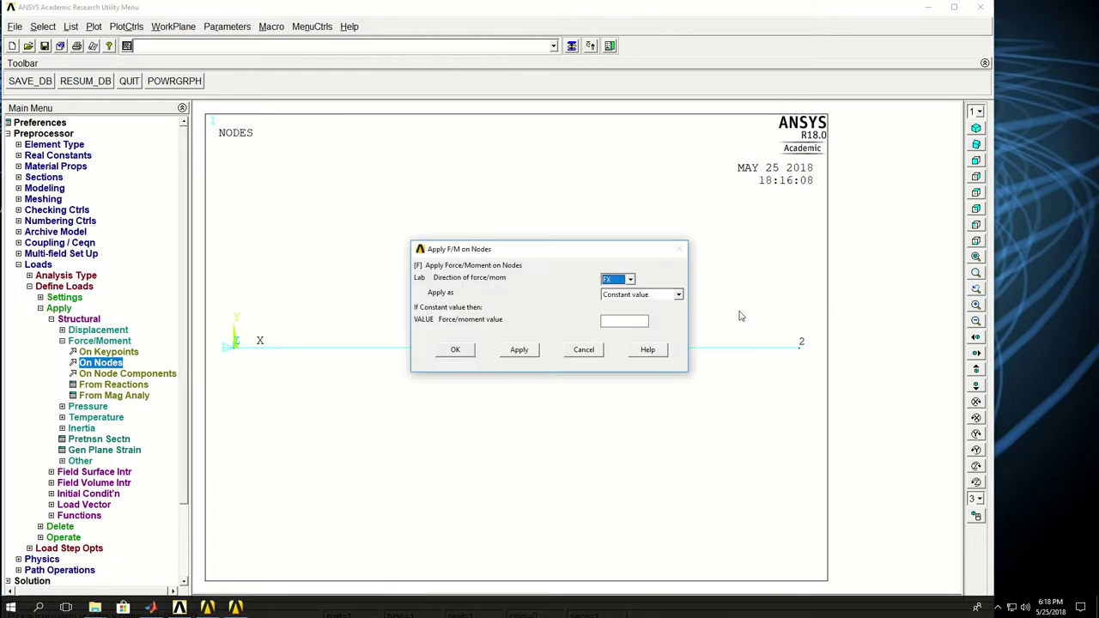
click(632, 280)
click(634, 280)
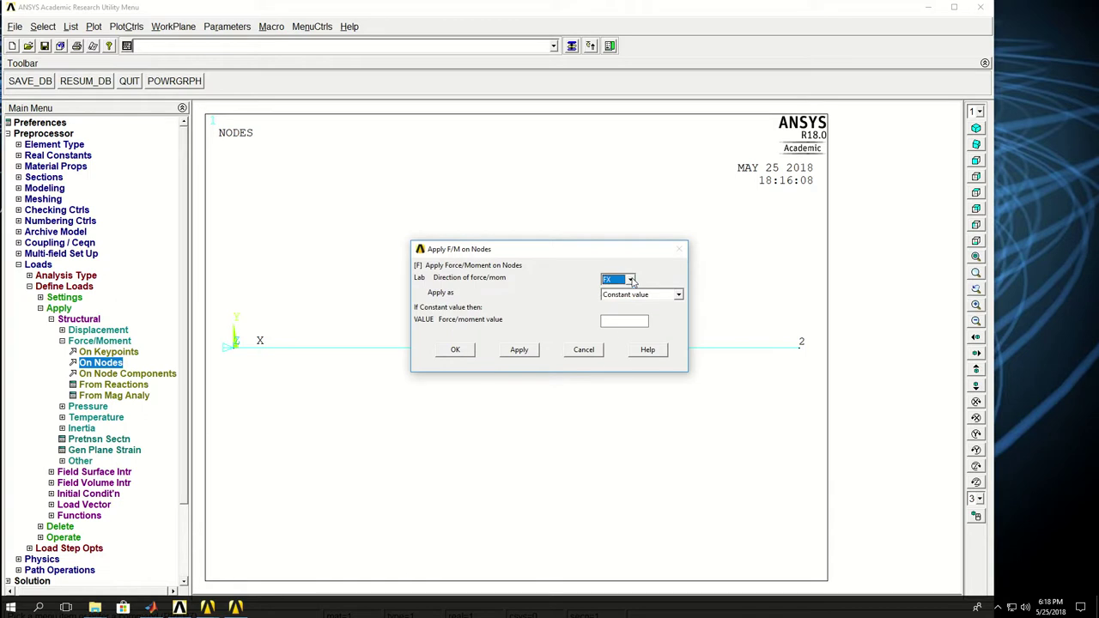
click(622, 322)
click(456, 352)
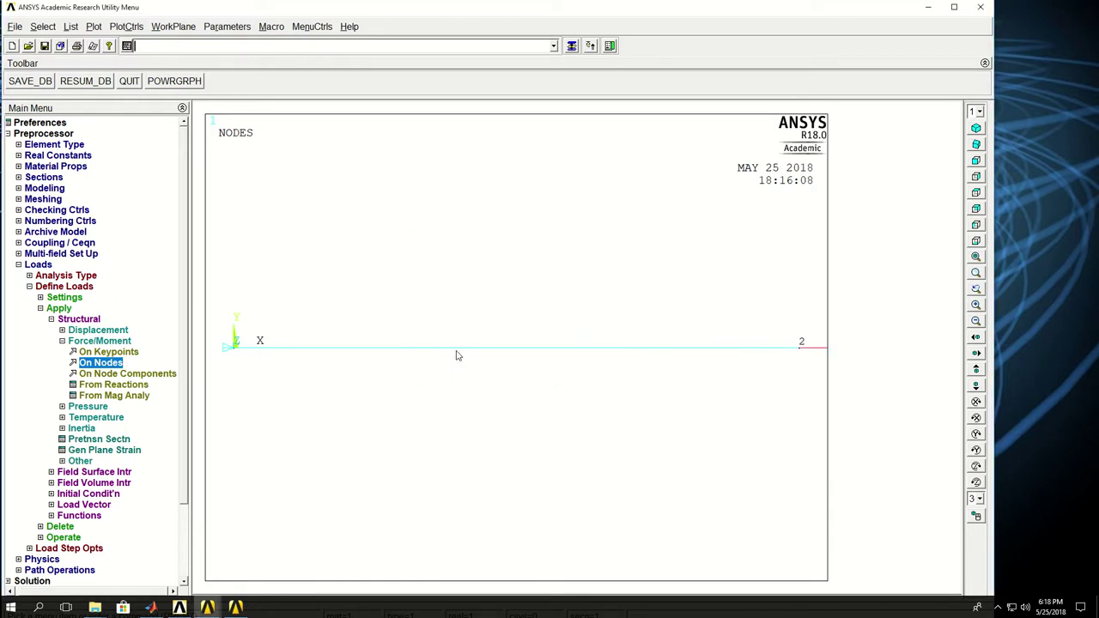
click(18, 264)
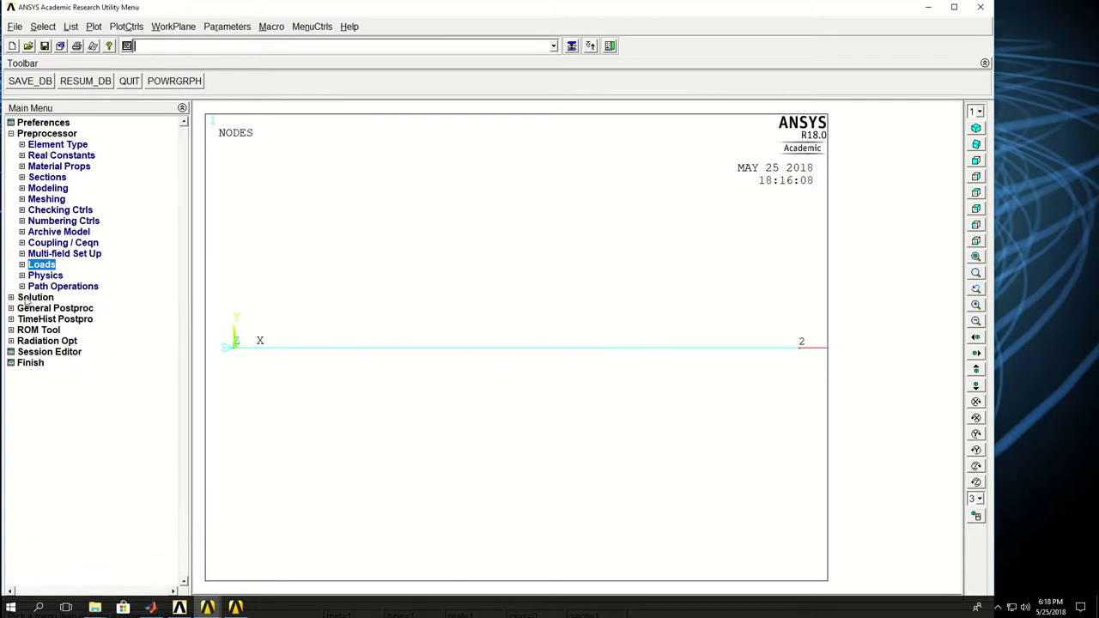
- Start solving the current load step, then hold off when the model-check warning appears
click(26, 298)
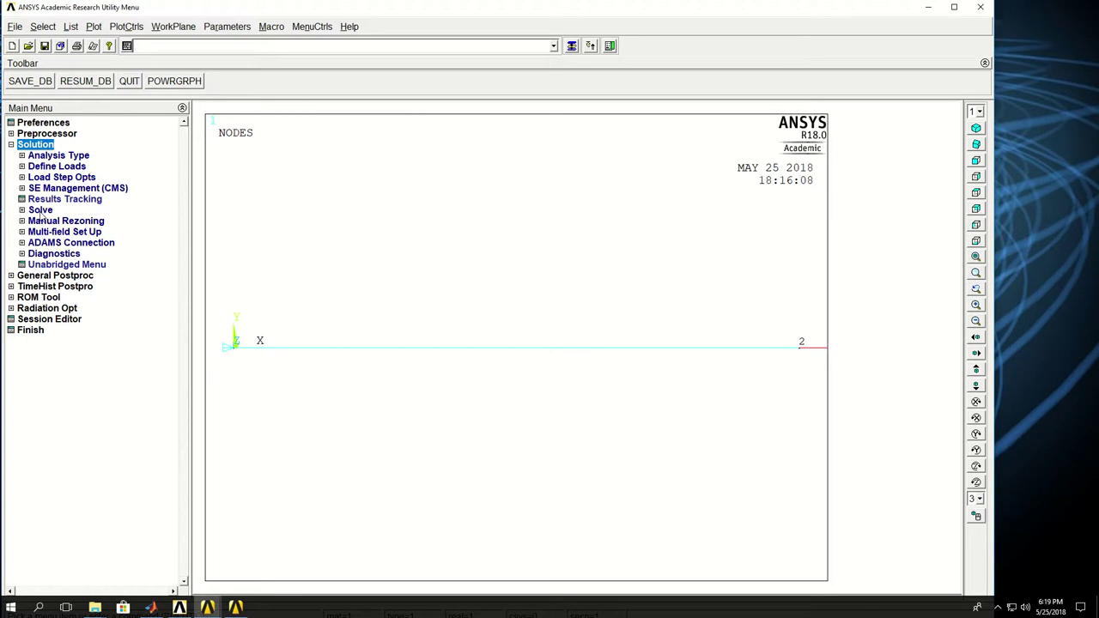
click(42, 212)
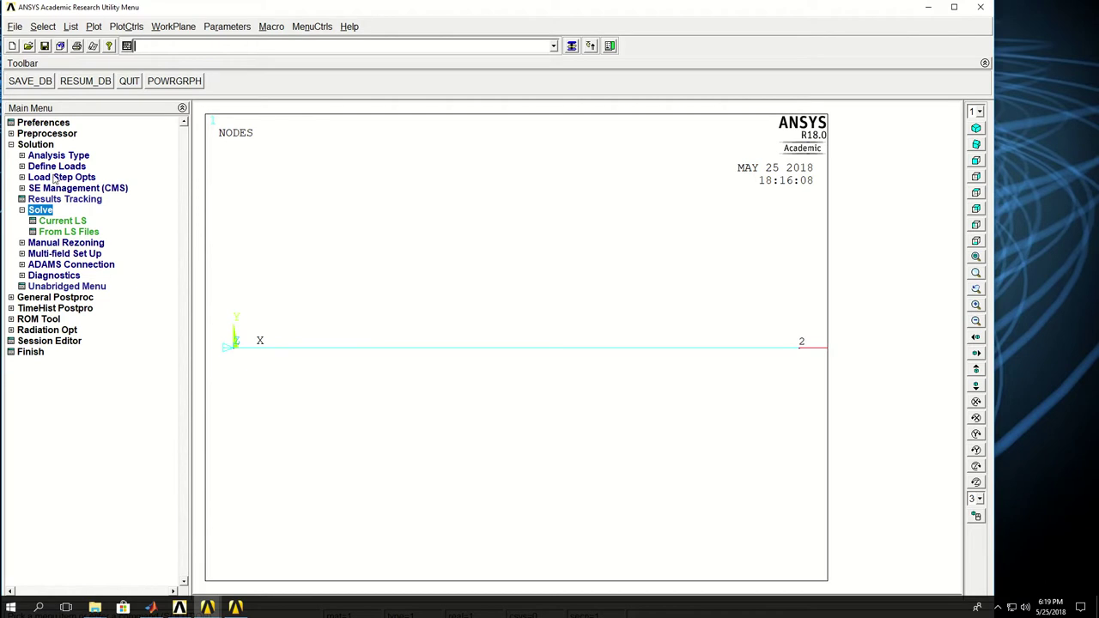
click(55, 223)
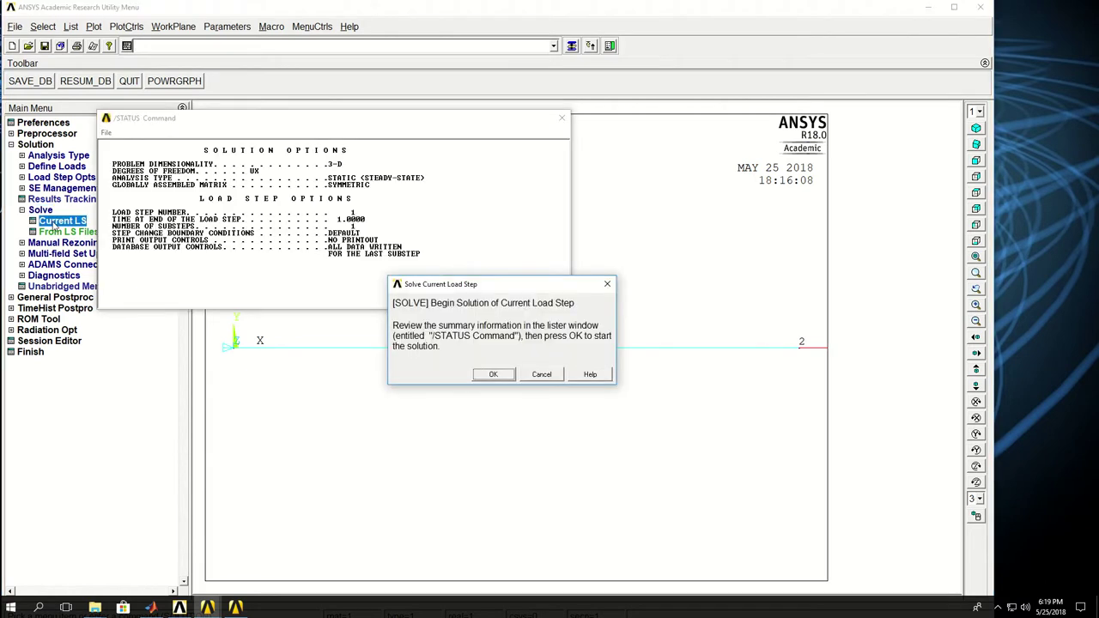
click(493, 374)
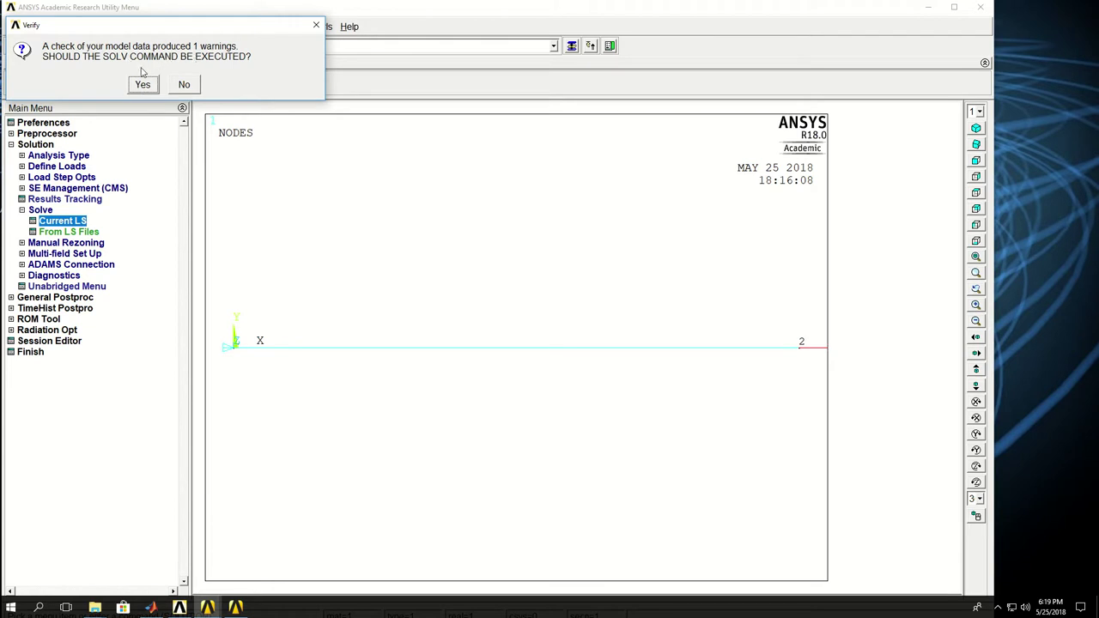
click(184, 85)
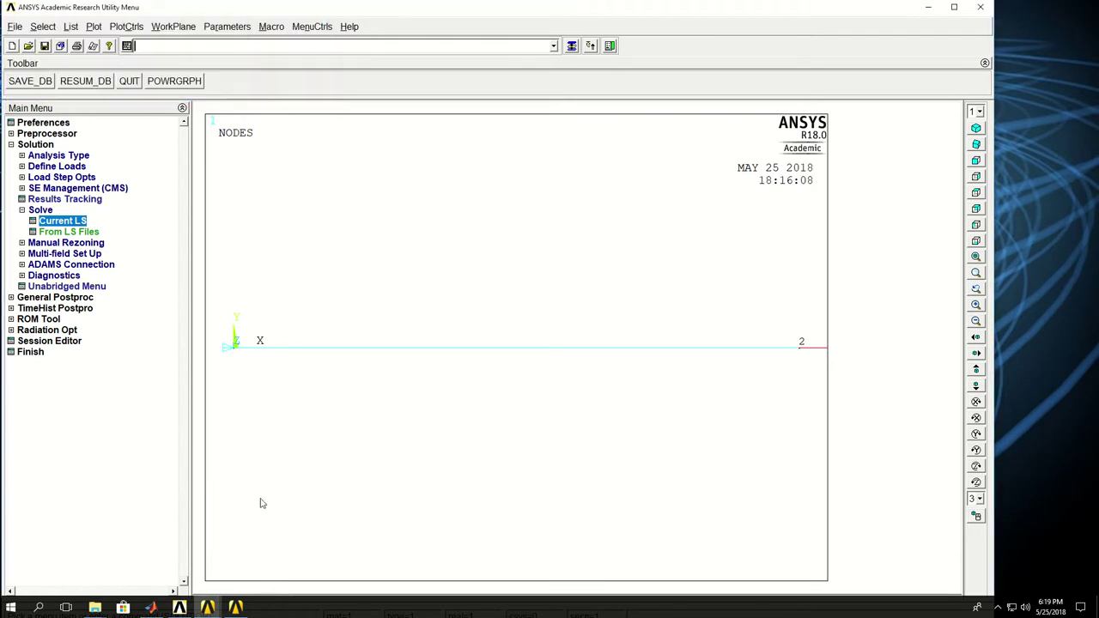
- Read the non-coincident-nodes warning for COMBIN14 element 1 in the Output Window
mouse_move(207, 607)
click(150, 556)
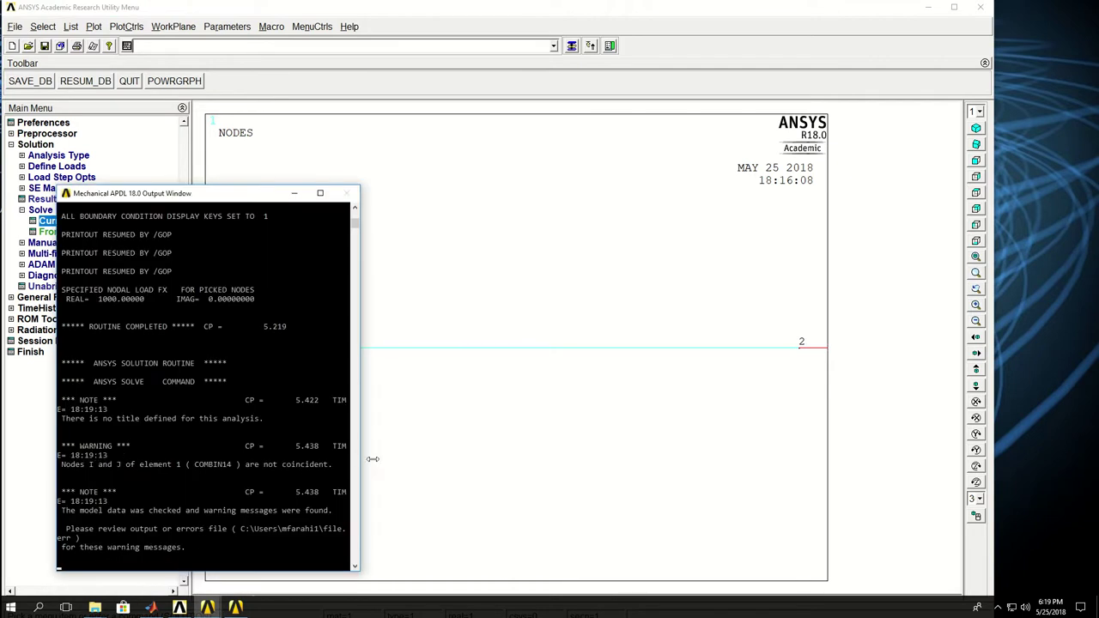
drag(359, 443, 427, 445)
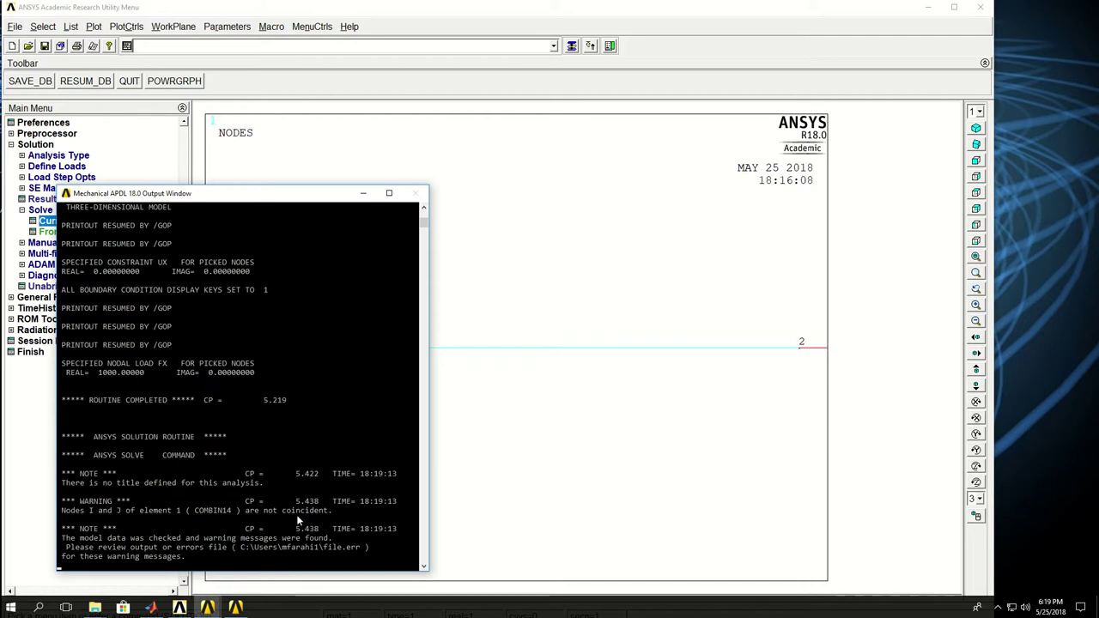
click(363, 193)
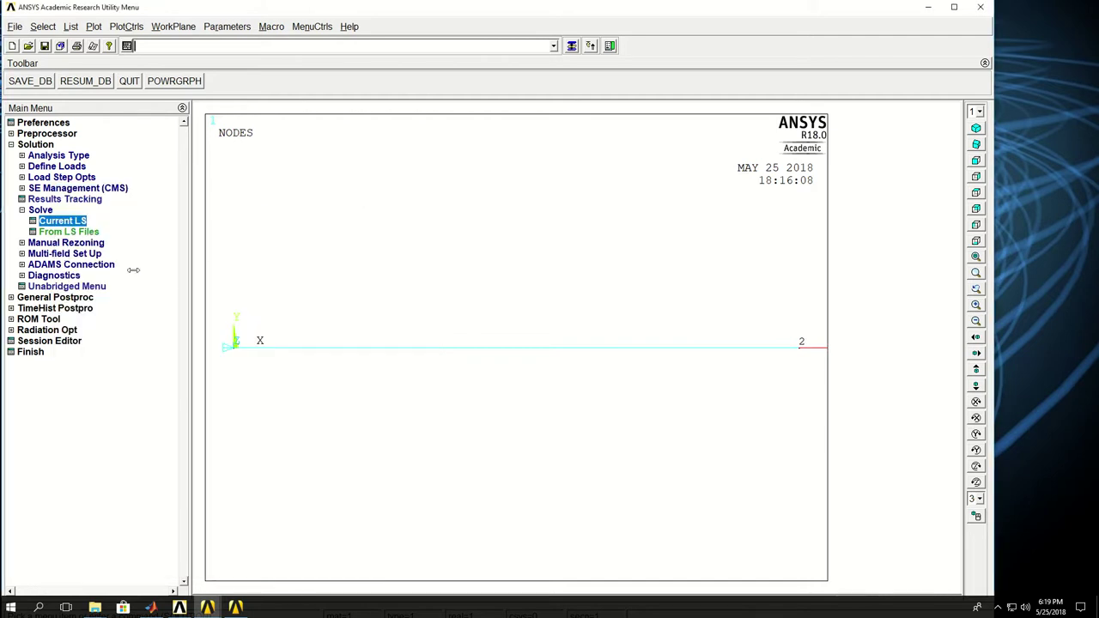
- Re-run the current load step solve and proceed despite the warning
click(66, 221)
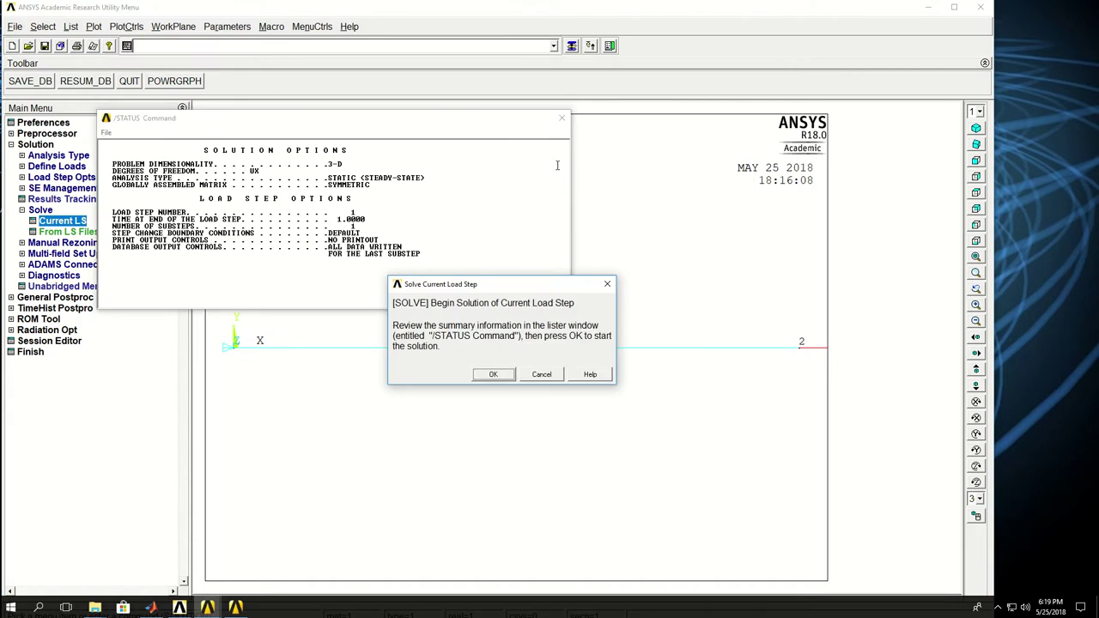
click(559, 117)
click(494, 374)
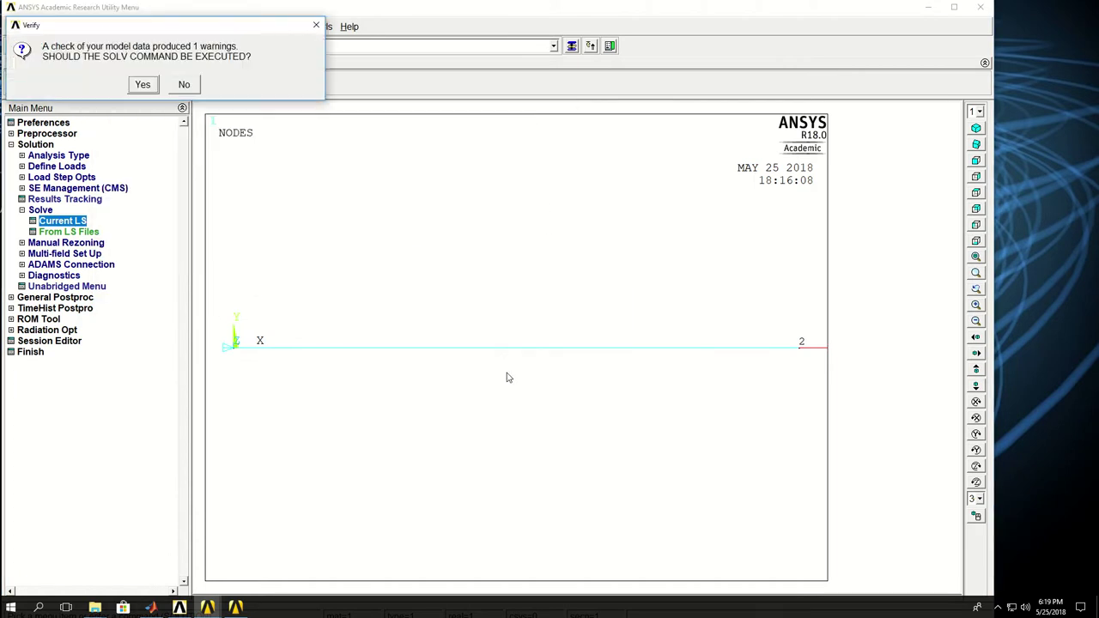
click(142, 85)
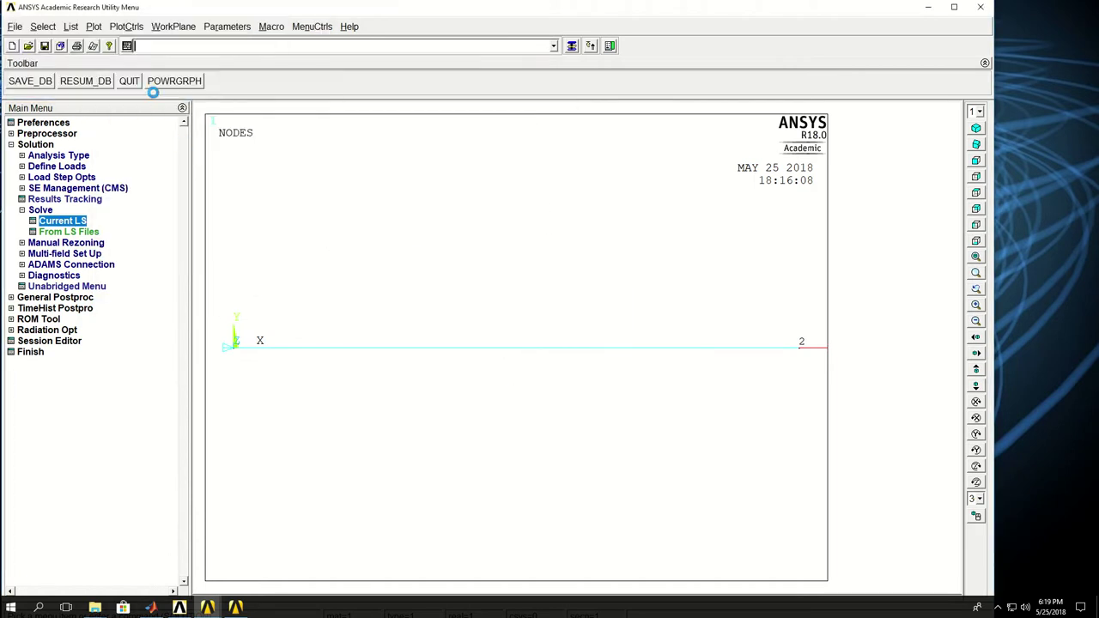
- Plot a nodal contour of DOF Solution X-Component of displacement (UX), peaking at 10
click(166, 84)
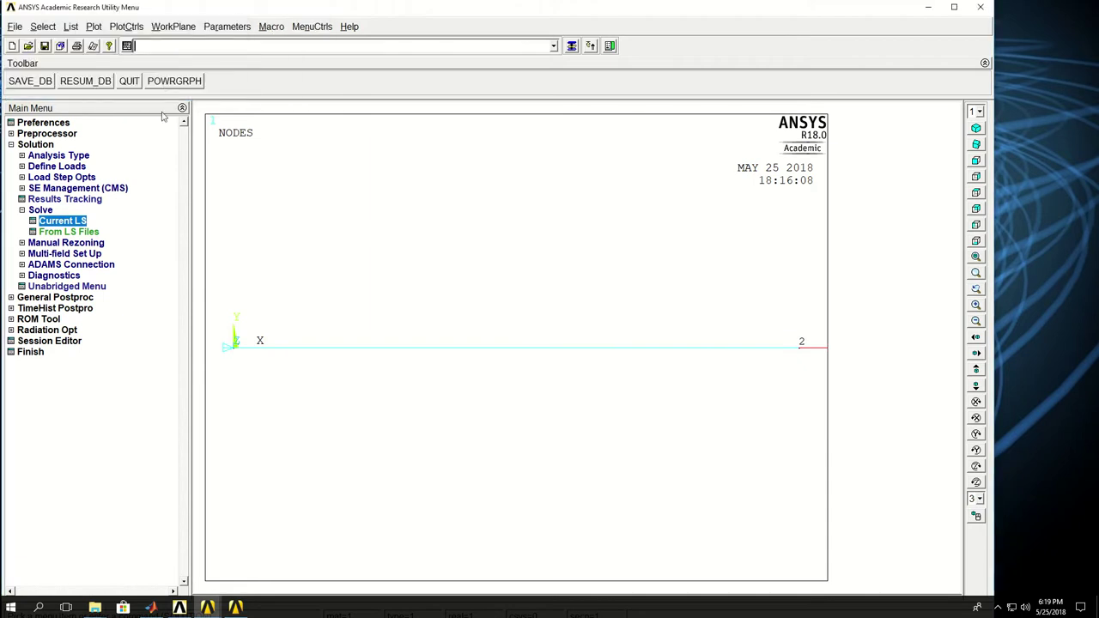
click(53, 298)
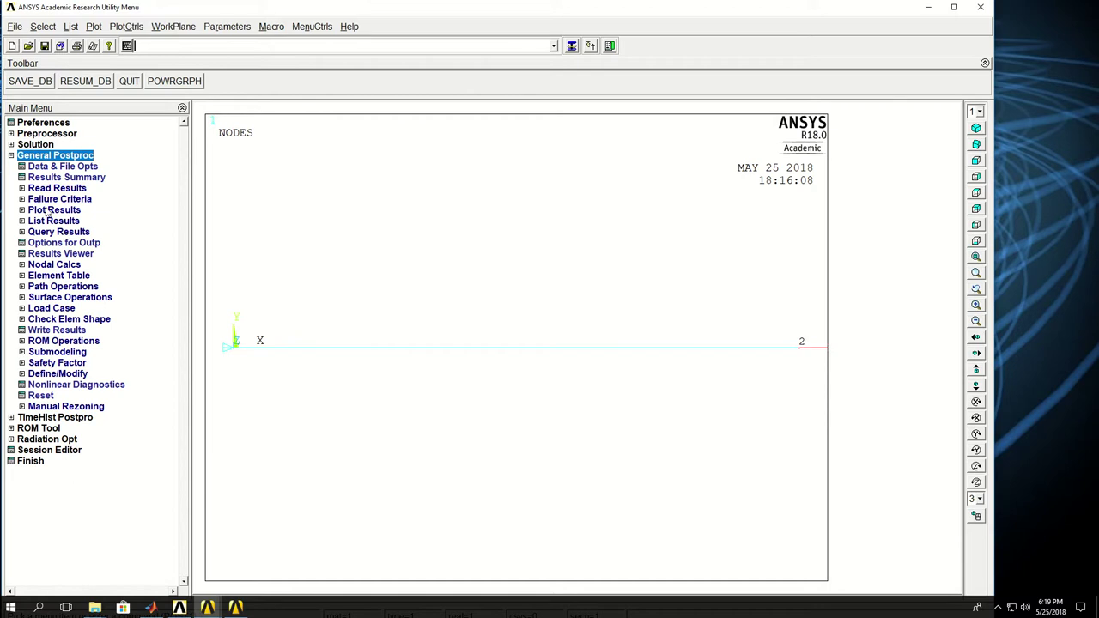
click(53, 213)
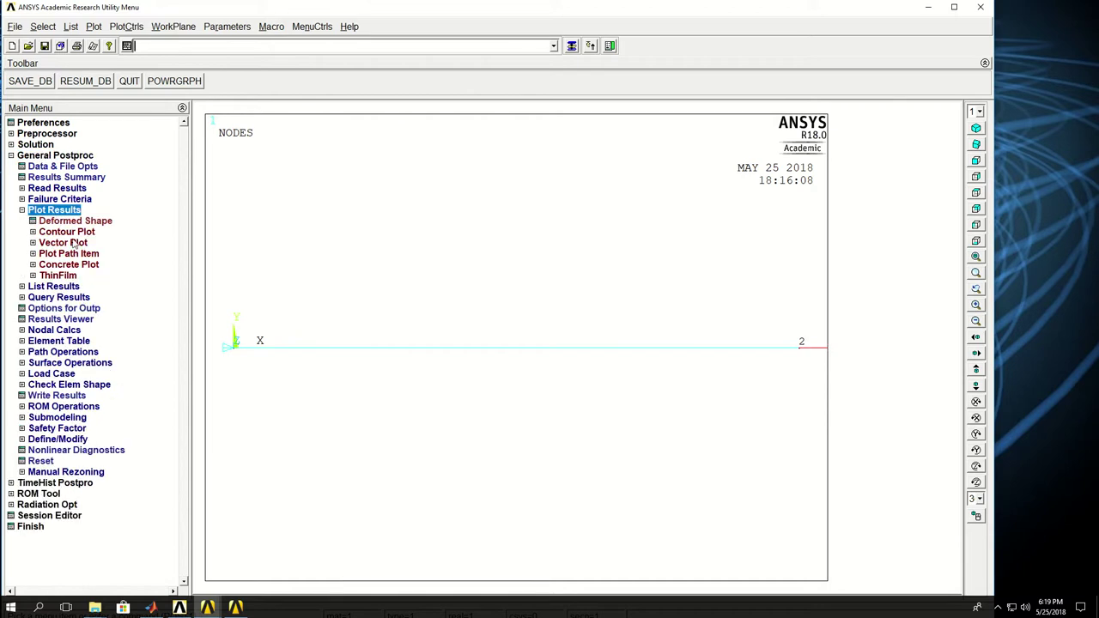
click(81, 234)
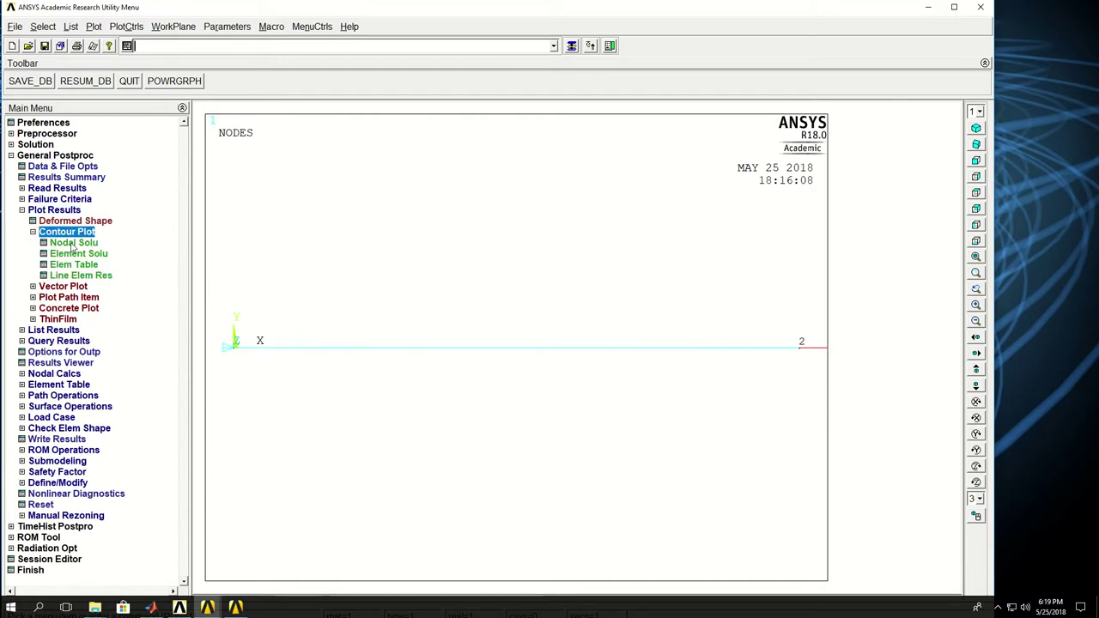
click(76, 243)
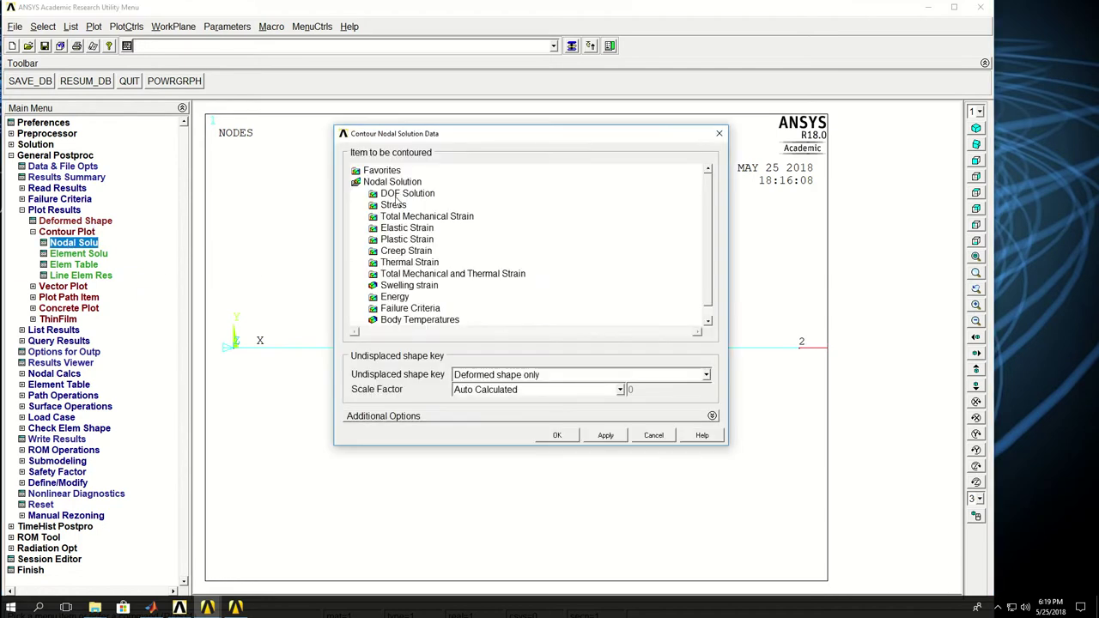
double_click(396, 193)
click(450, 206)
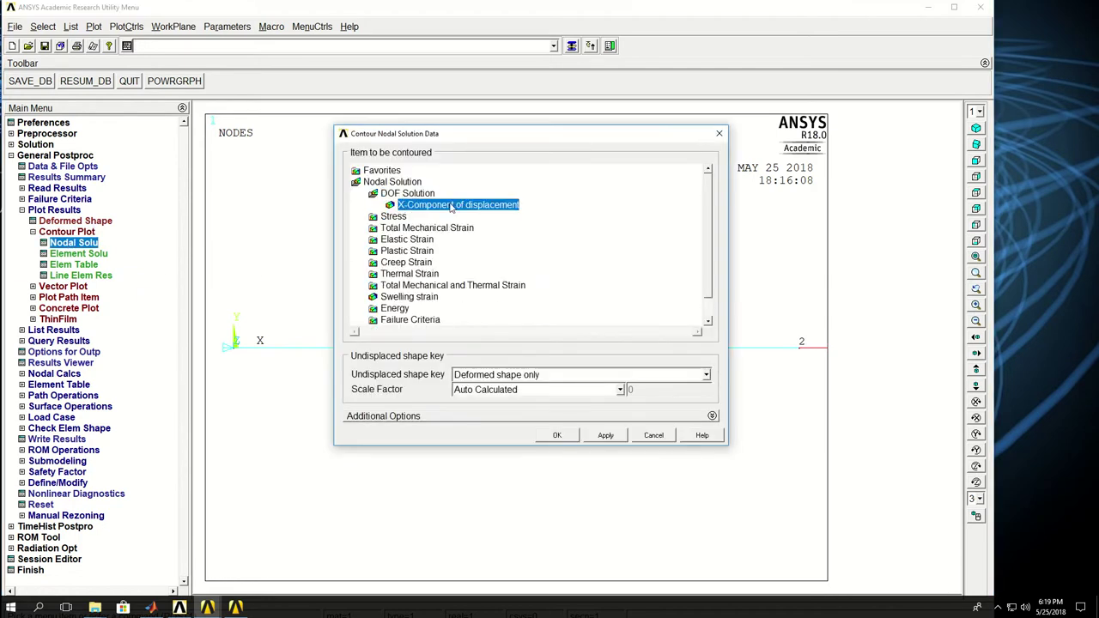
click(556, 435)
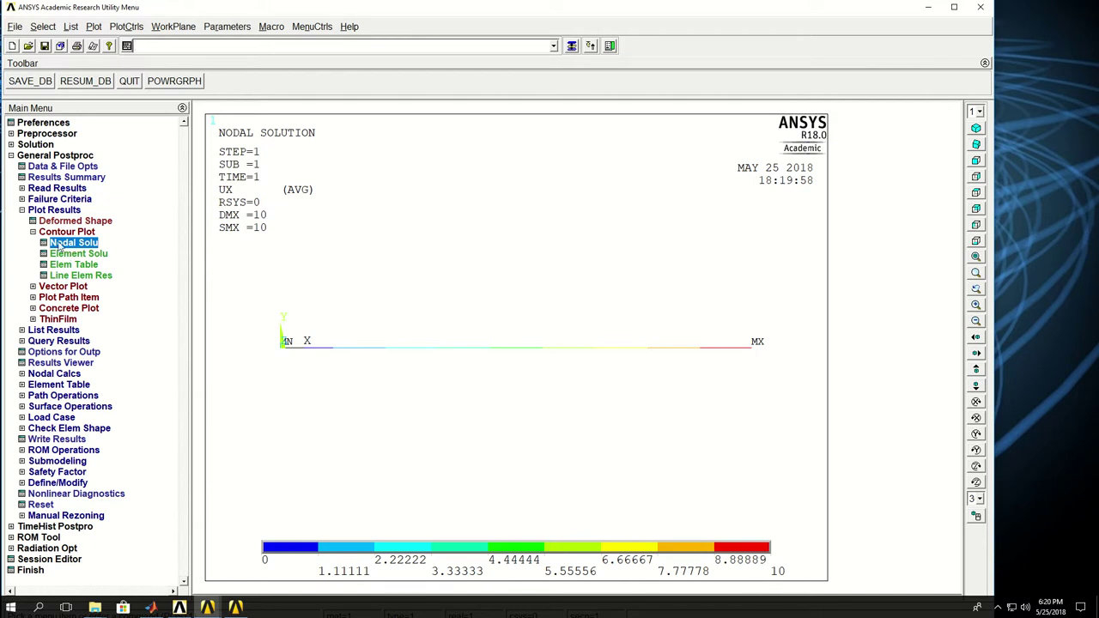
- List nodal UX displacements, confirming 0 at node 1 and 10 at node 2
click(45, 331)
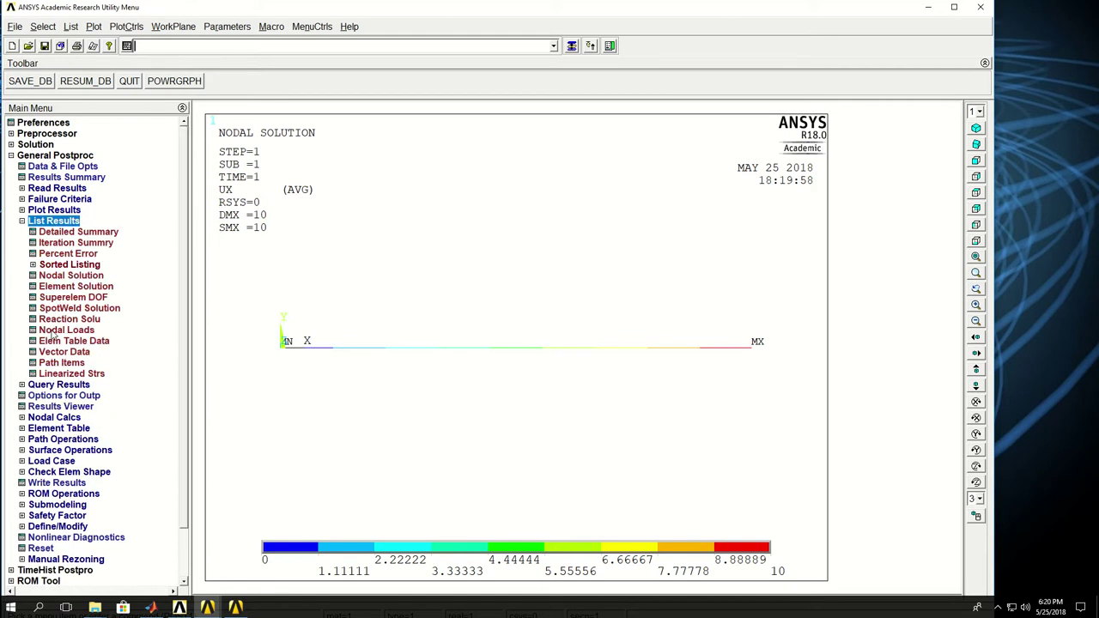
click(54, 274)
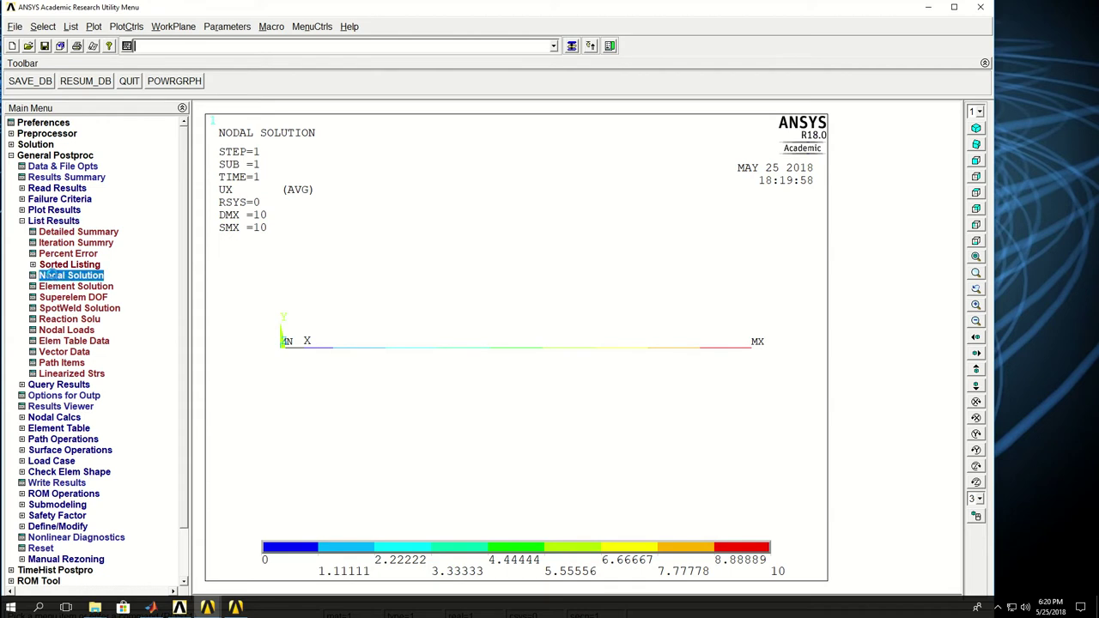
double_click(443, 270)
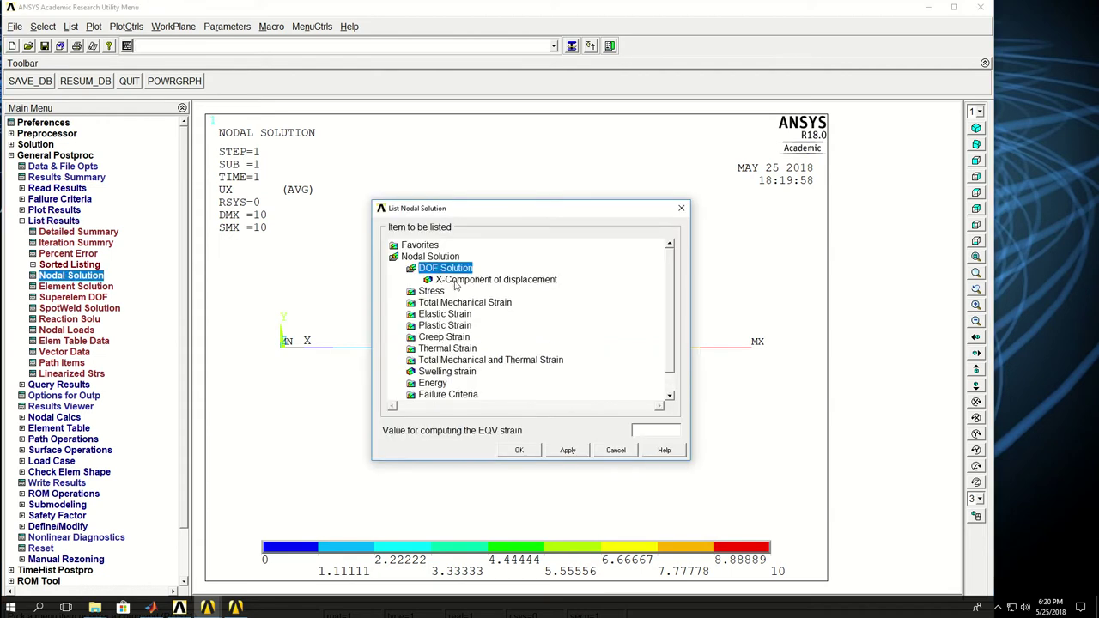
click(456, 281)
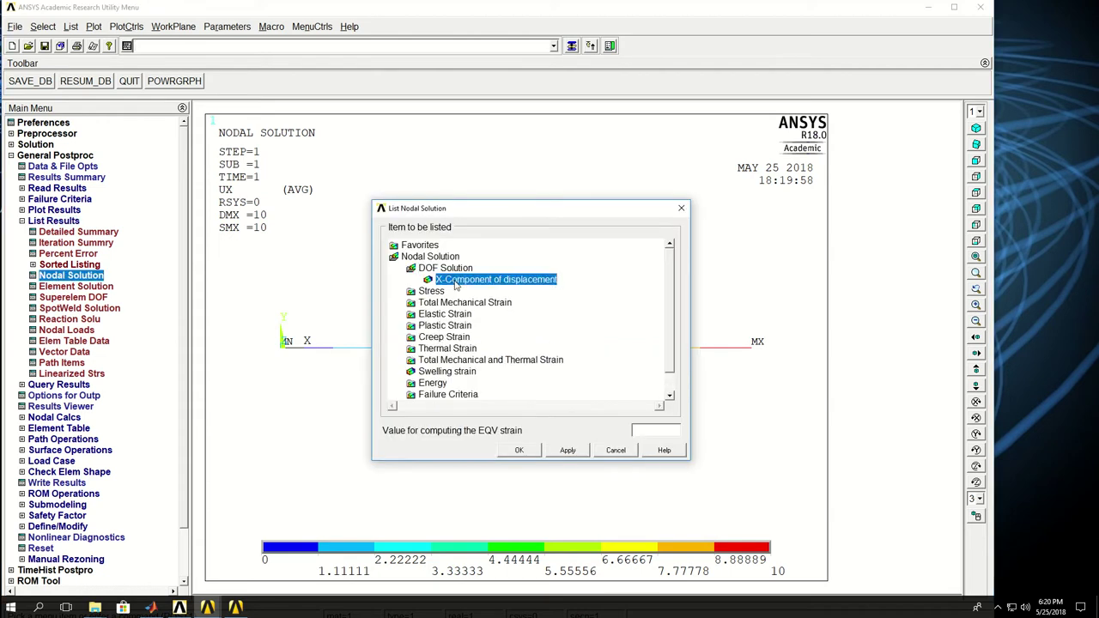
click(518, 451)
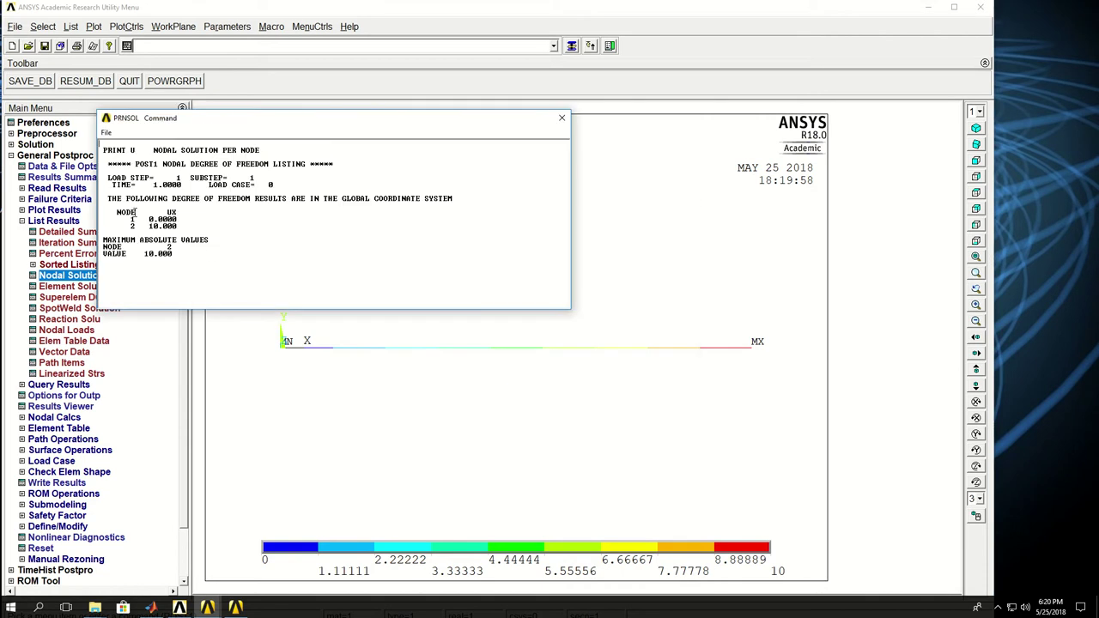
drag(129, 219, 258, 260)
click(258, 260)
click(562, 118)
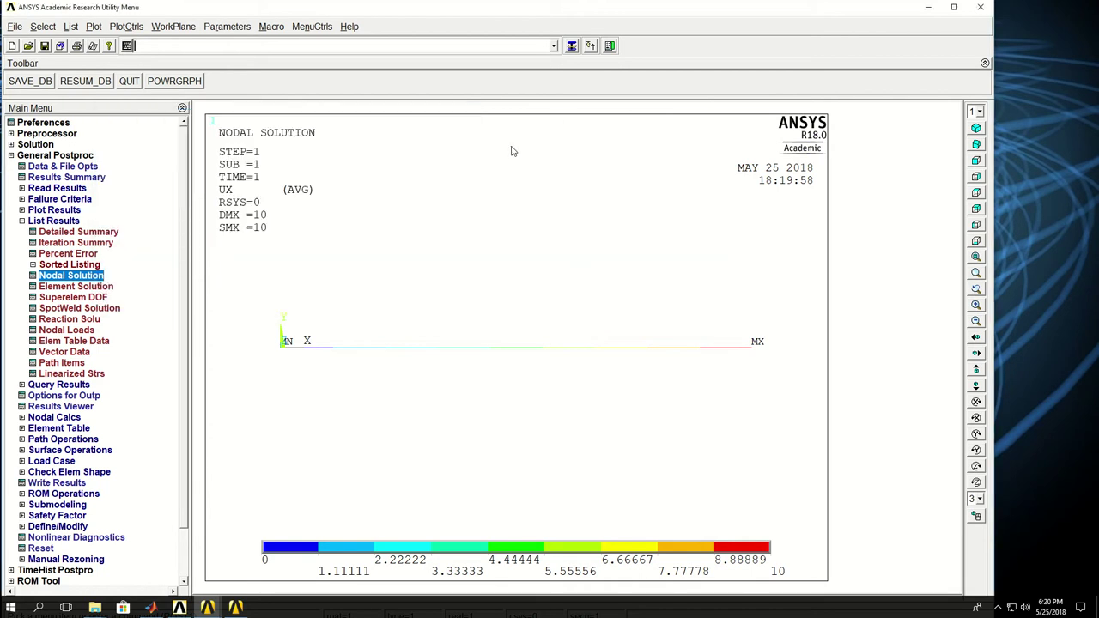